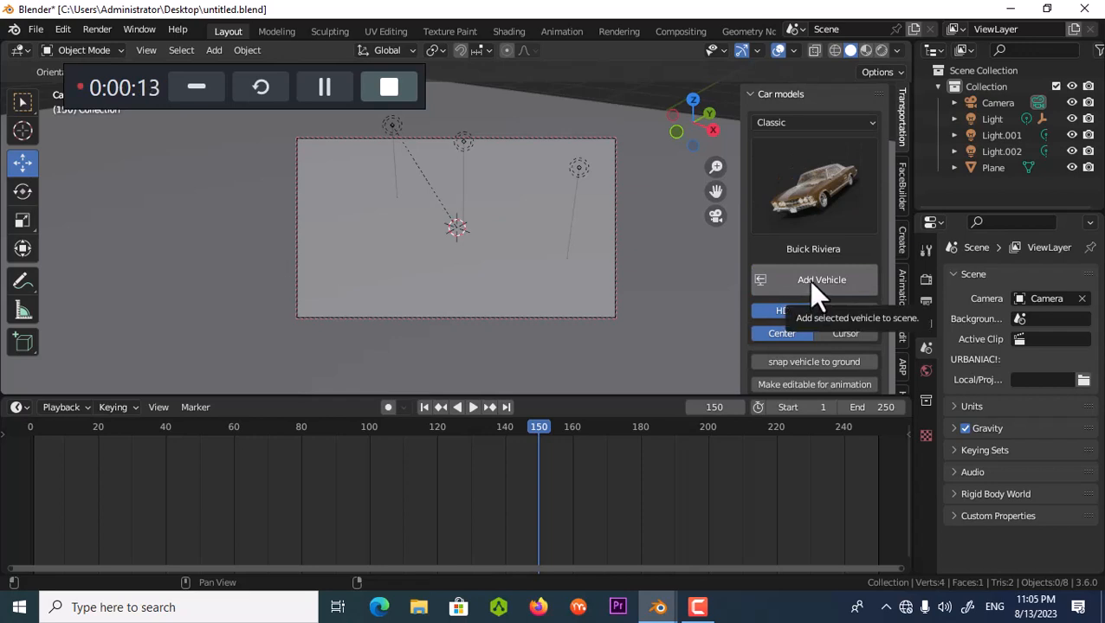
- Add the HD Buick Riviera at the scene centre and switch the viewport to rendered shading
{"action": "left_click", "coordinate": [819, 285]}
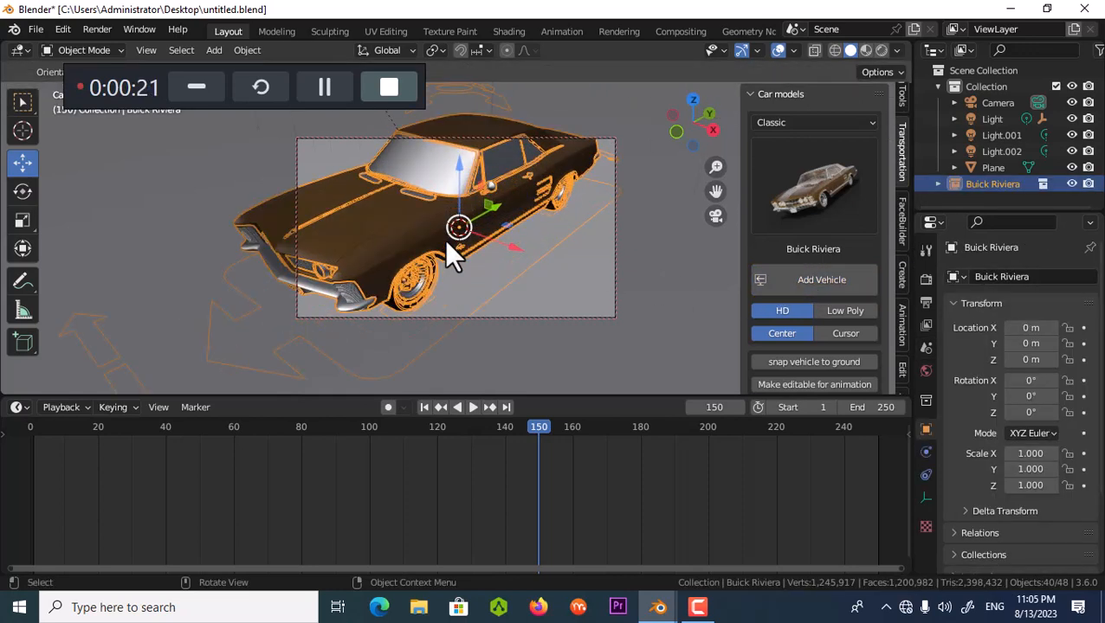
{"action": "left_click", "coordinate": [880, 49]}
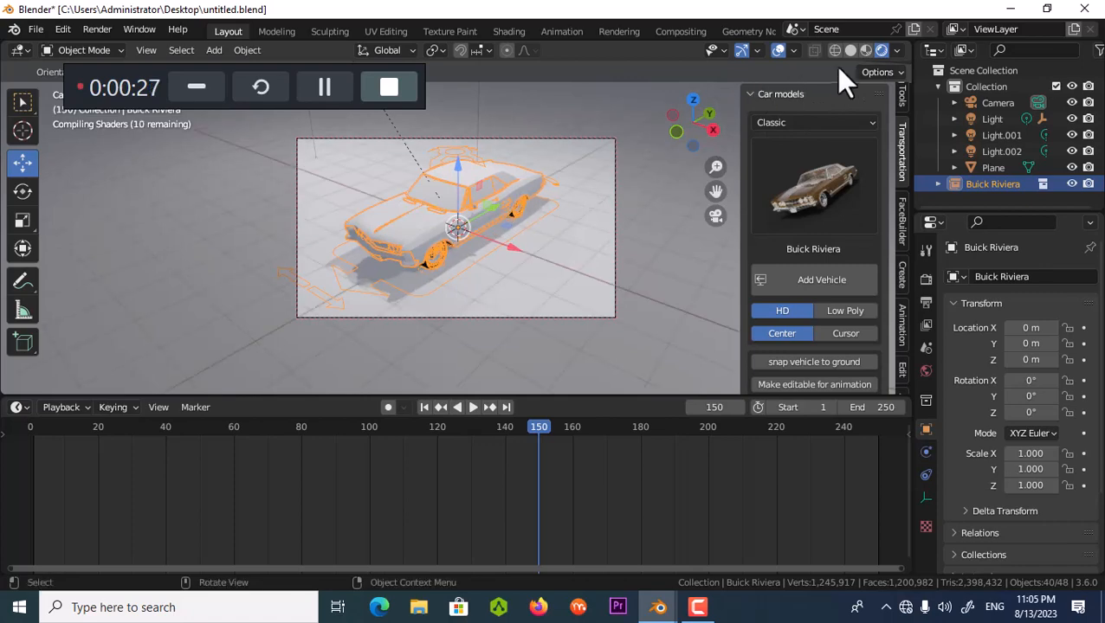
- Examine the car, ground and lights up close and from afar in the rendered view, with the car deselected
{"action": "scroll", "coordinate": [468, 203], "scroll_direction": "down", "scroll_amount": 5}
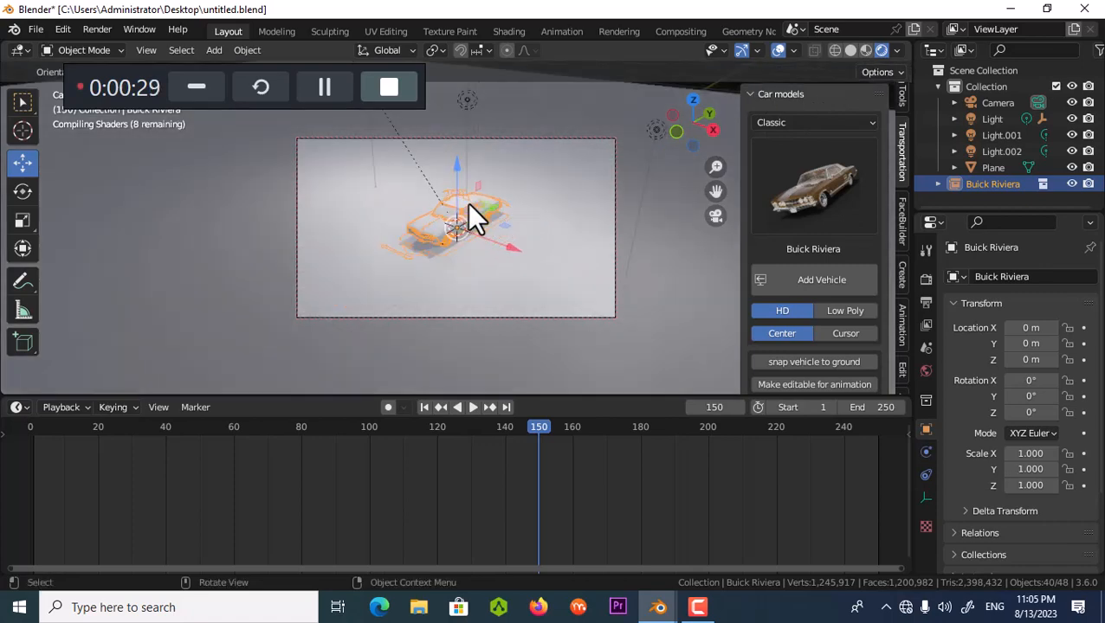
{"action": "scroll", "coordinate": [470, 203], "scroll_direction": "down", "scroll_amount": 5}
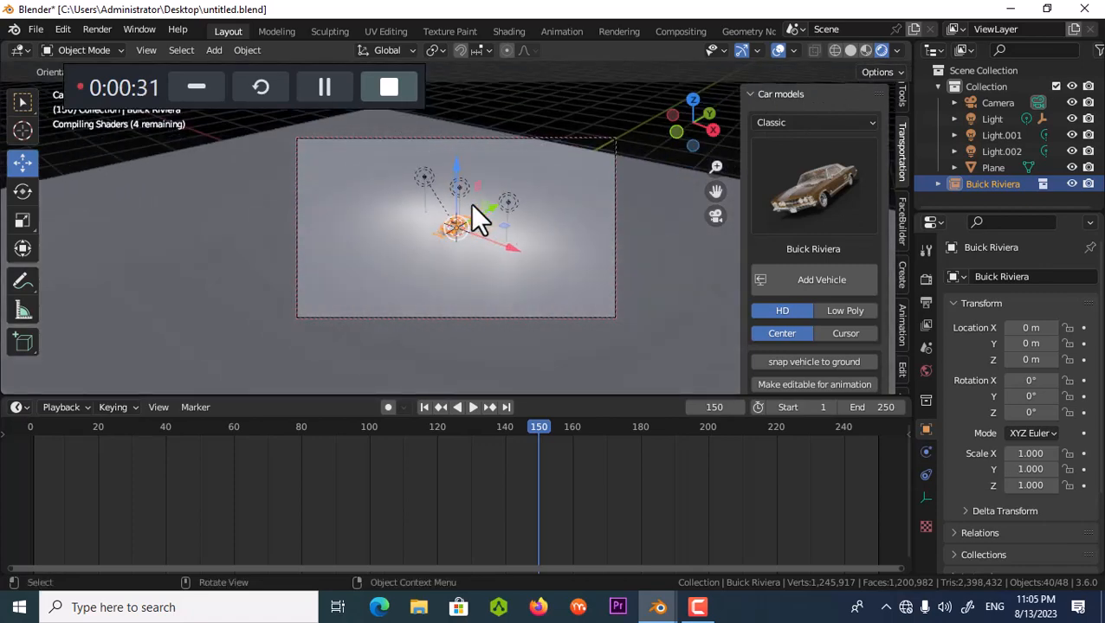
{"action": "scroll", "coordinate": [470, 204], "scroll_direction": "up", "scroll_amount": 7}
{"action": "scroll", "coordinate": [470, 204], "scroll_direction": "up", "scroll_amount": 8}
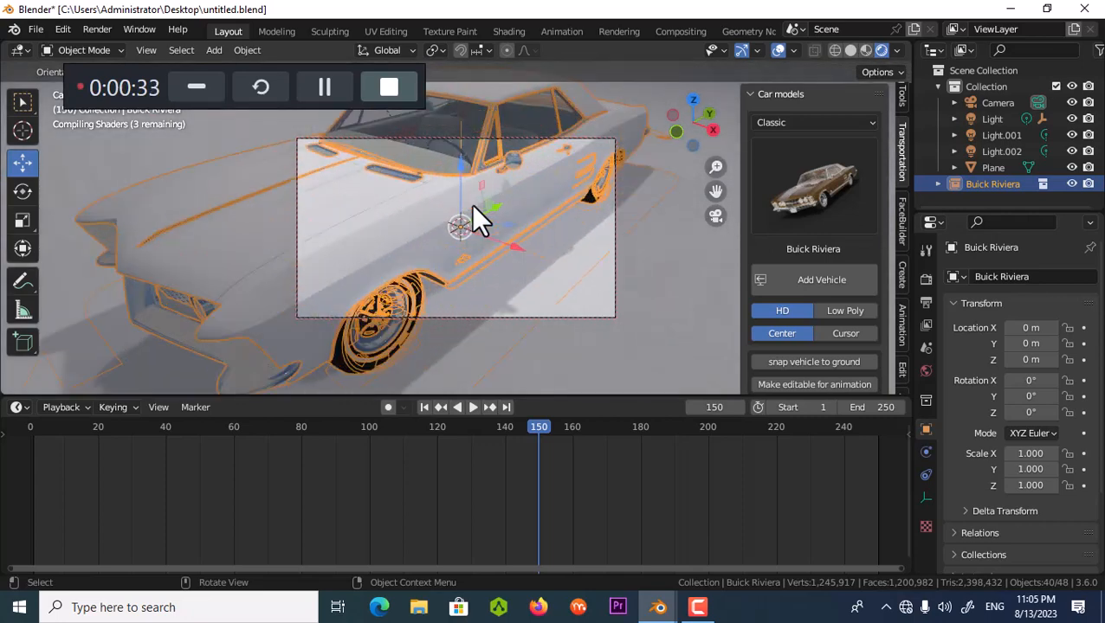
{"action": "scroll", "coordinate": [471, 204], "scroll_direction": "down", "scroll_amount": 8}
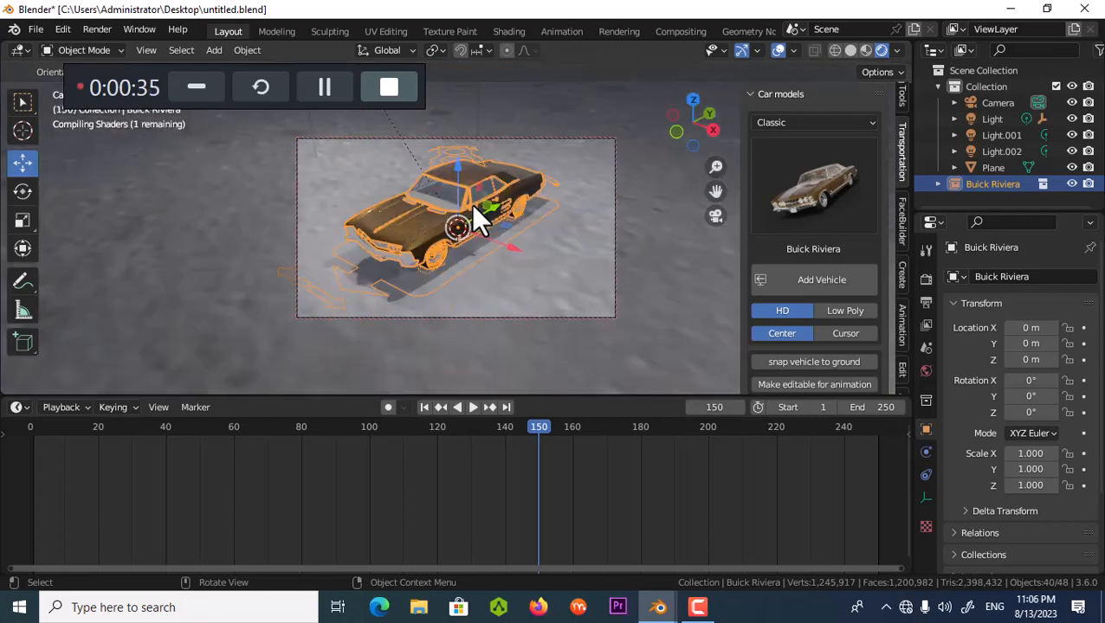
{"action": "scroll", "coordinate": [472, 205], "scroll_direction": "up", "scroll_amount": 5}
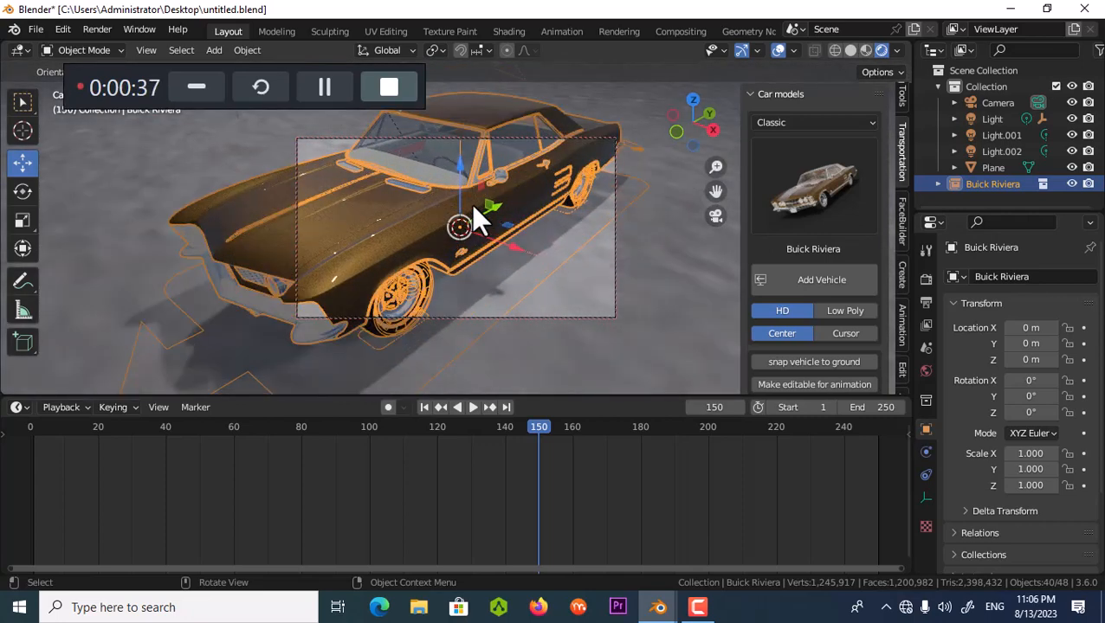
{"action": "scroll", "coordinate": [470, 203], "scroll_direction": "down", "scroll_amount": 7}
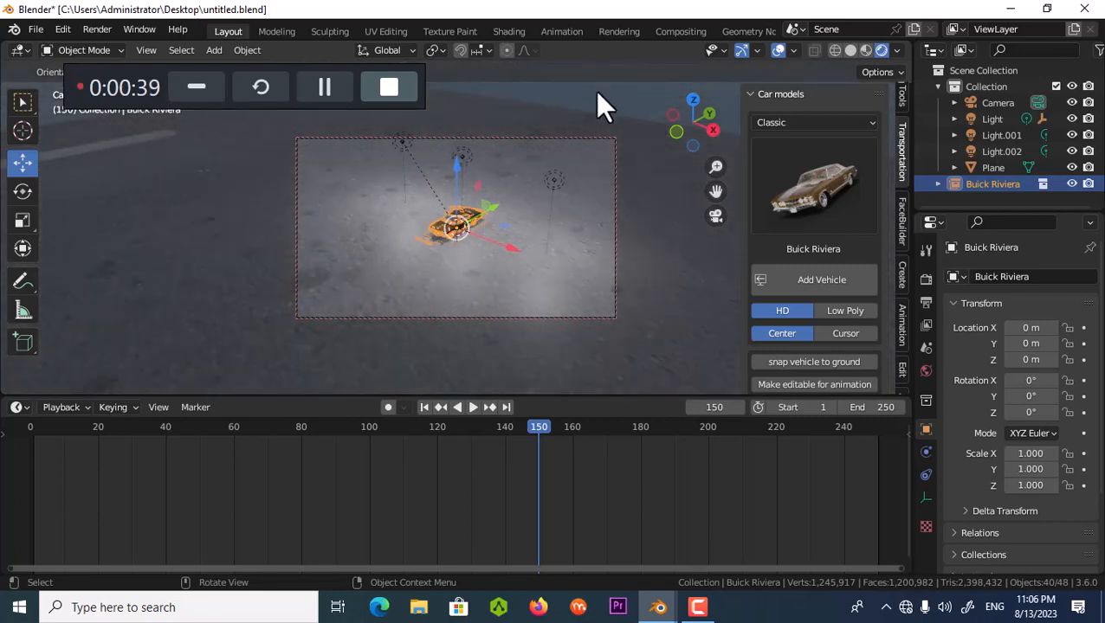
{"action": "left_click", "coordinate": [604, 92]}
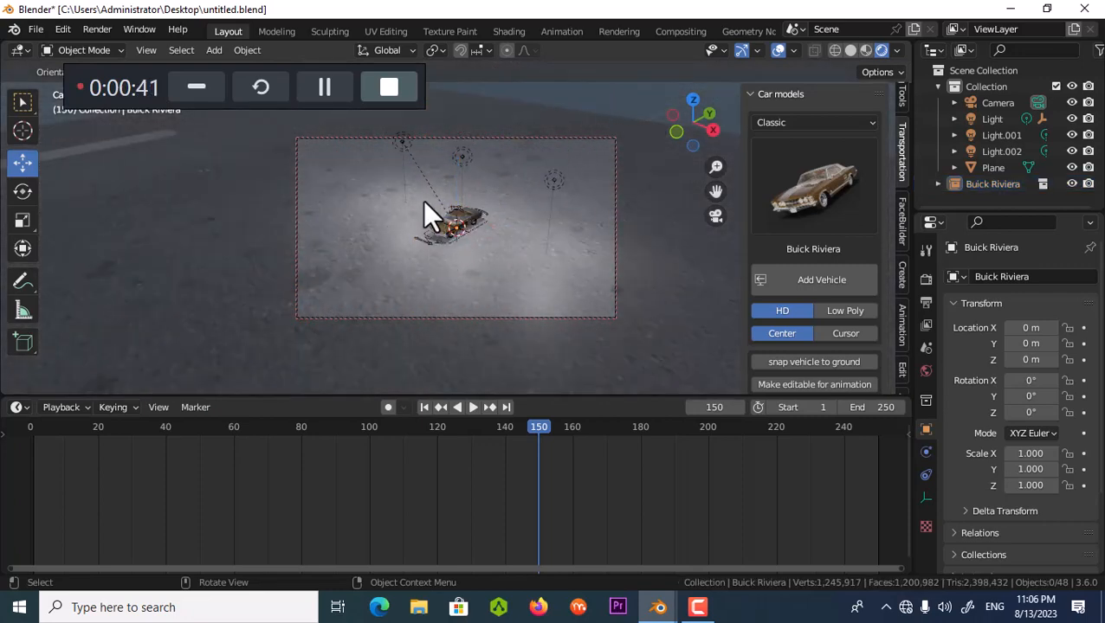
{"action": "scroll", "coordinate": [423, 199], "scroll_direction": "up", "scroll_amount": 5}
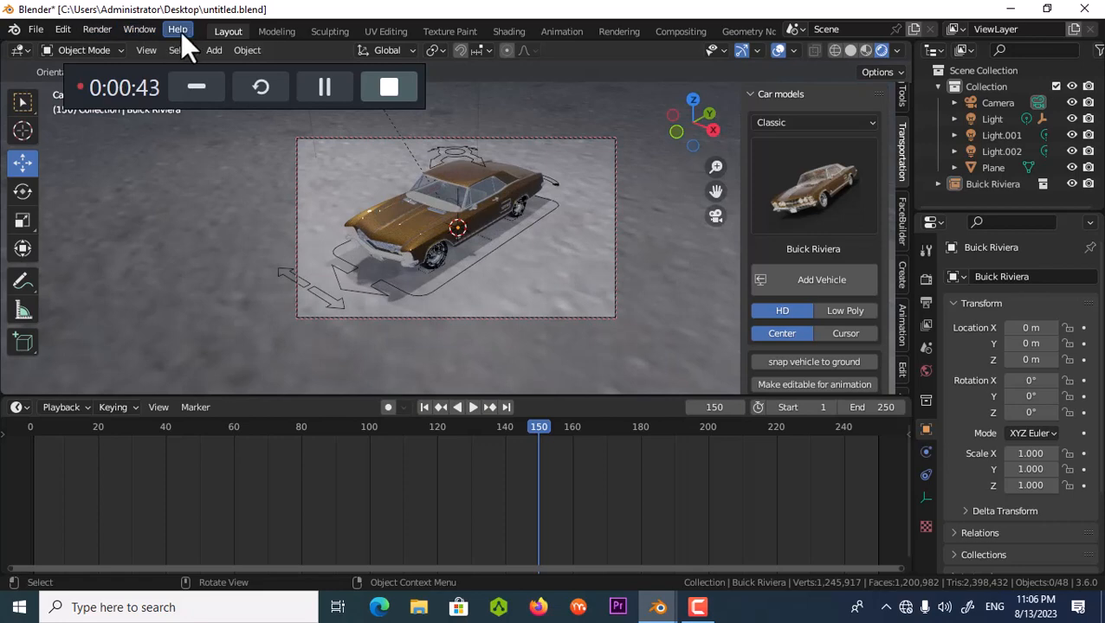
{"action": "left_click", "coordinate": [277, 33]}
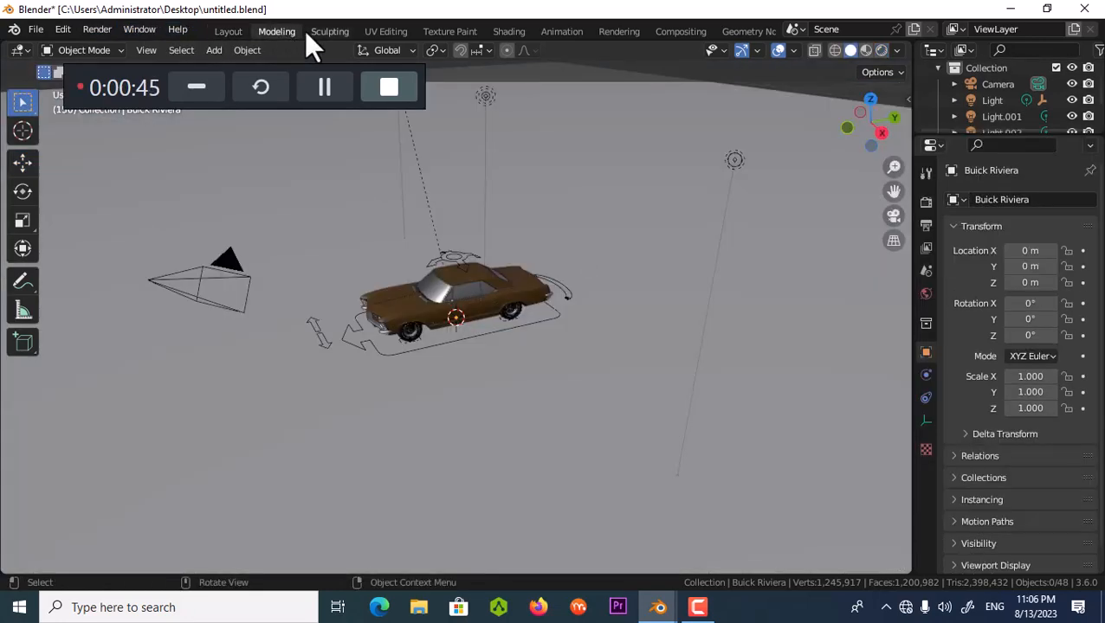
{"action": "left_click", "coordinate": [317, 33]}
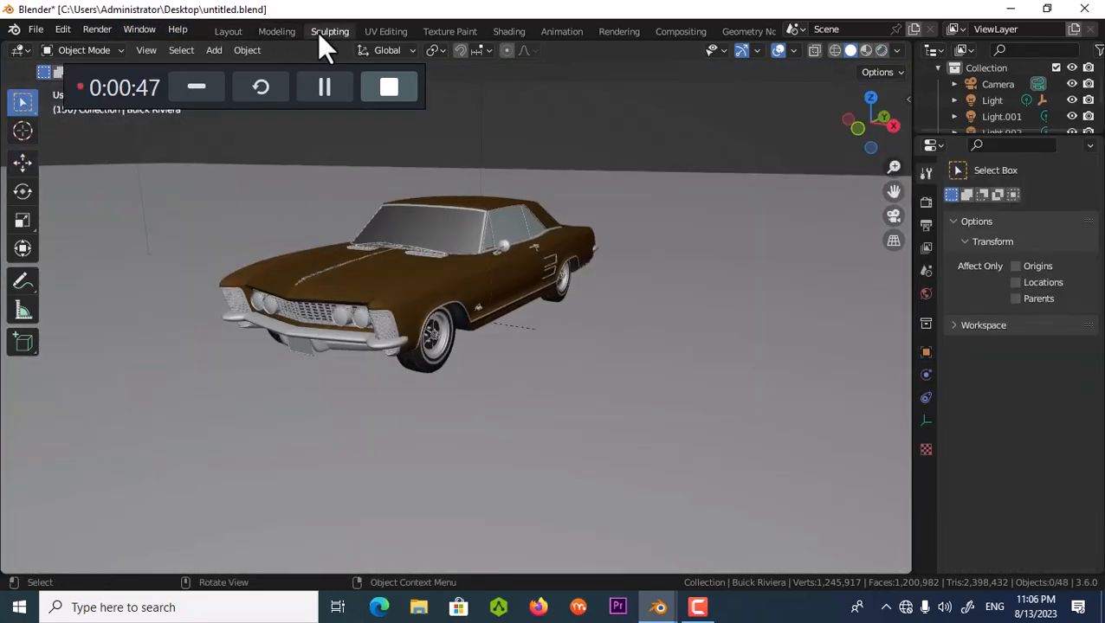
{"action": "left_click", "coordinate": [275, 30]}
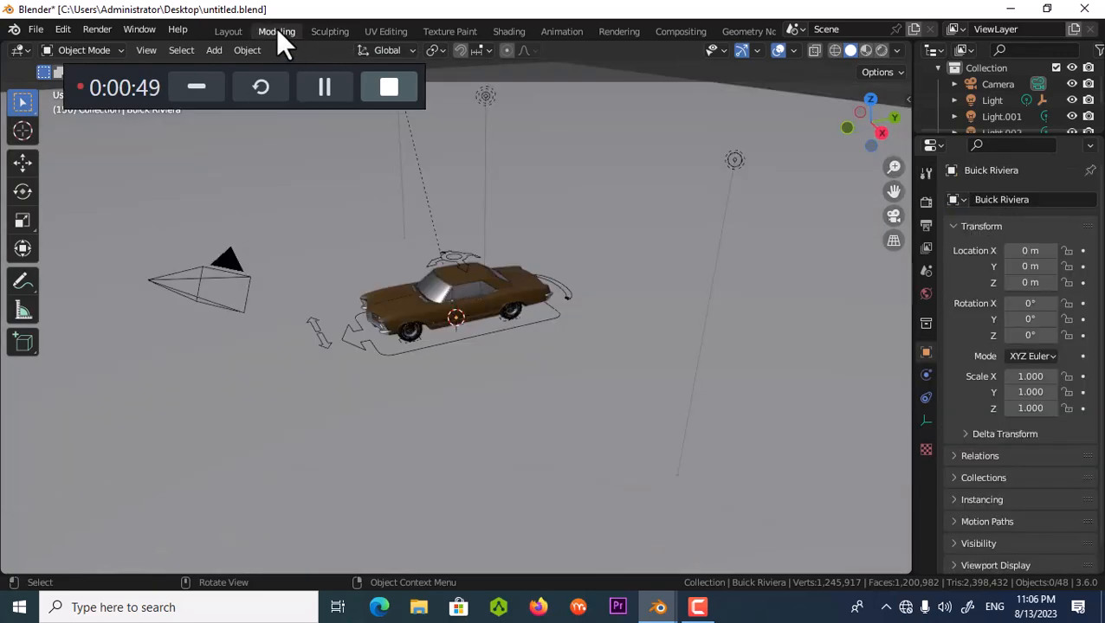
{"action": "left_click", "coordinate": [228, 35]}
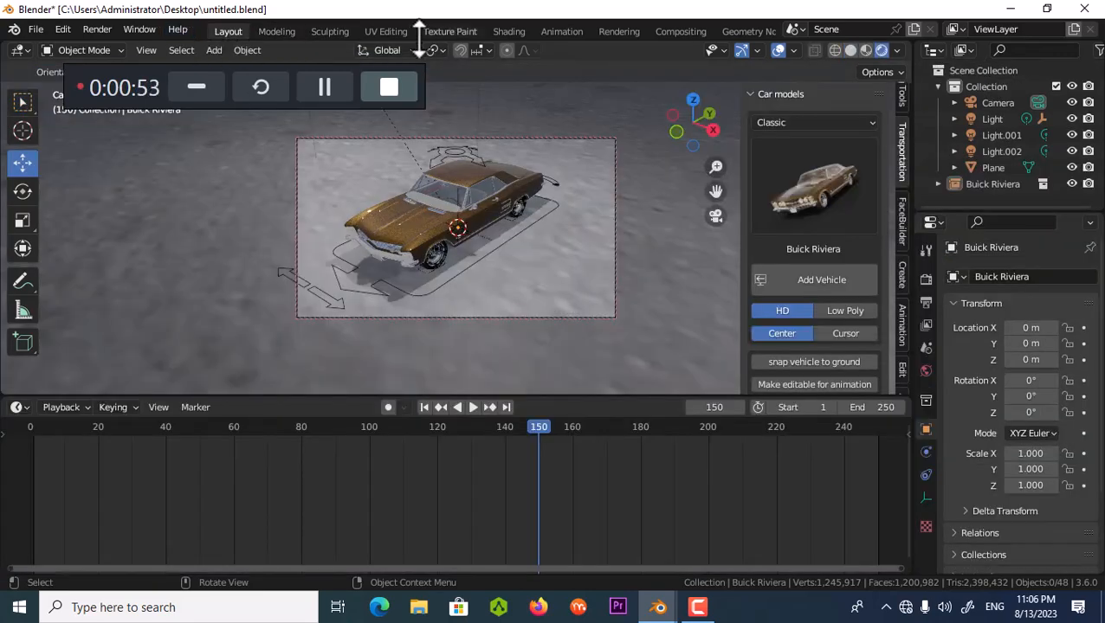
- Add a Bezier circle curve at the centre of the scene, around the car's origin
{"action": "left_click", "coordinate": [214, 50]}
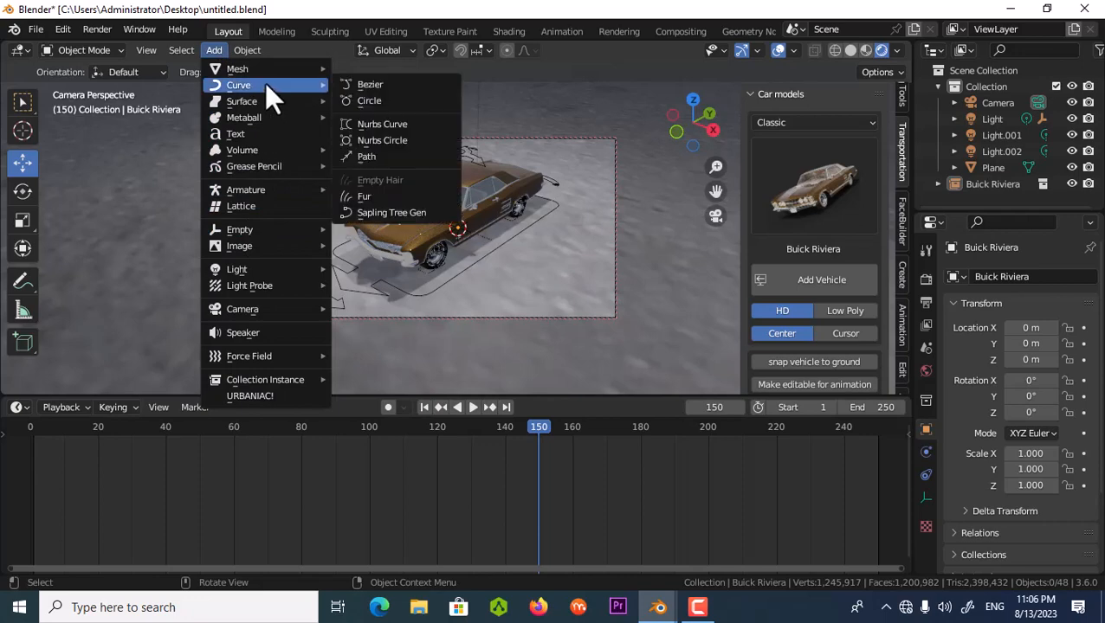
{"action": "mouse_move", "coordinate": [261, 73]}
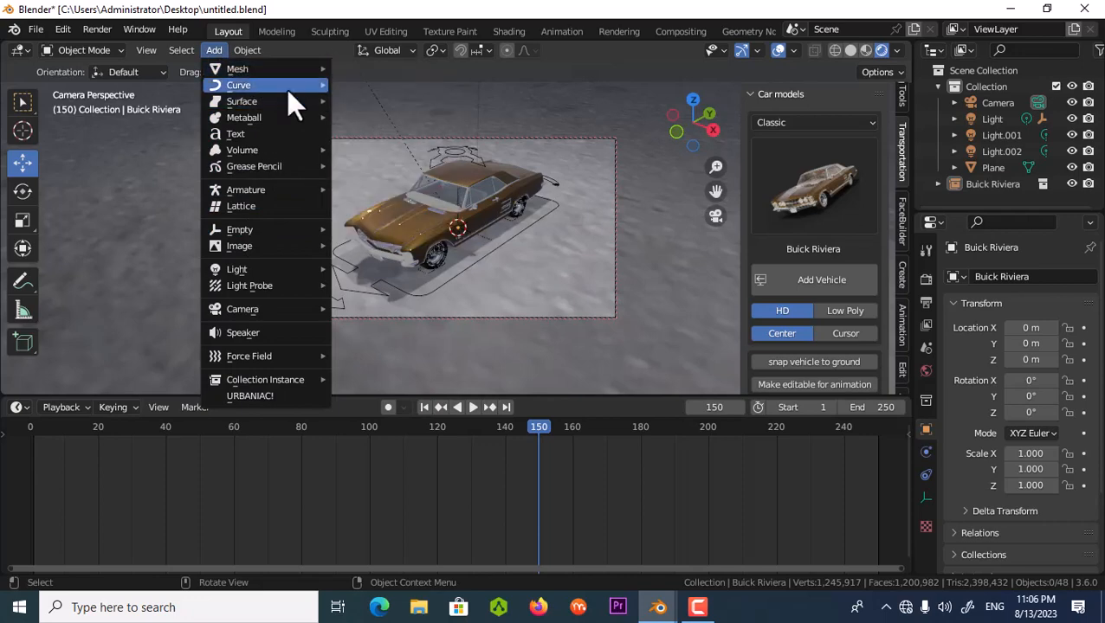
{"action": "mouse_move", "coordinate": [294, 86]}
{"action": "left_click", "coordinate": [352, 100]}
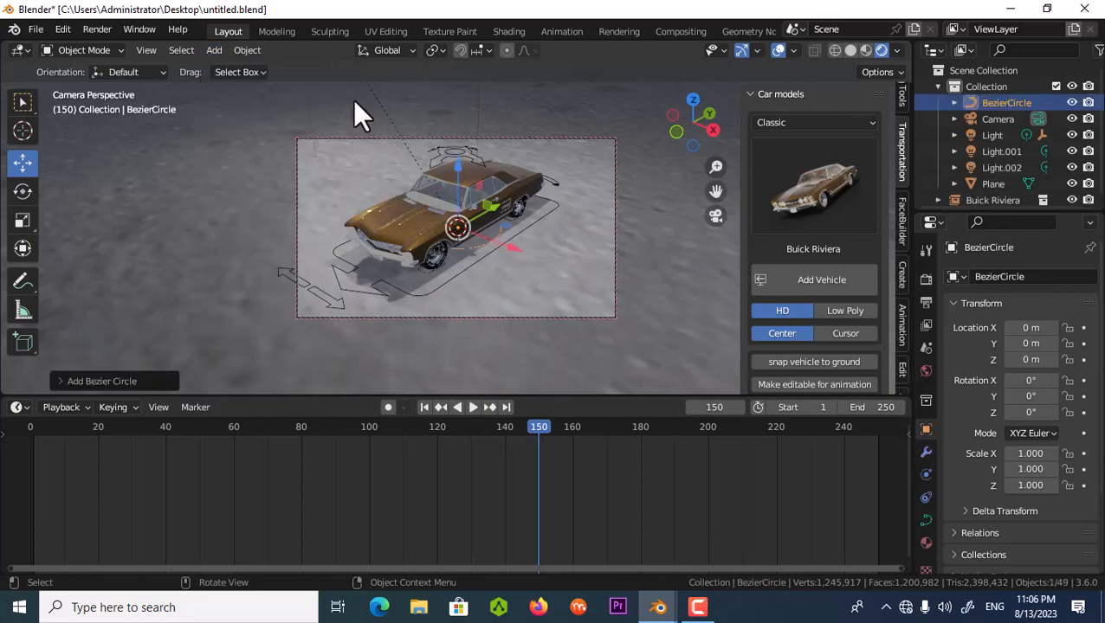
- Enlarge the Bezier circle into a wide oval path around the car, scaled about 18.16 along X and 14.28 along Y
{"action": "left_click", "coordinate": [23, 219]}
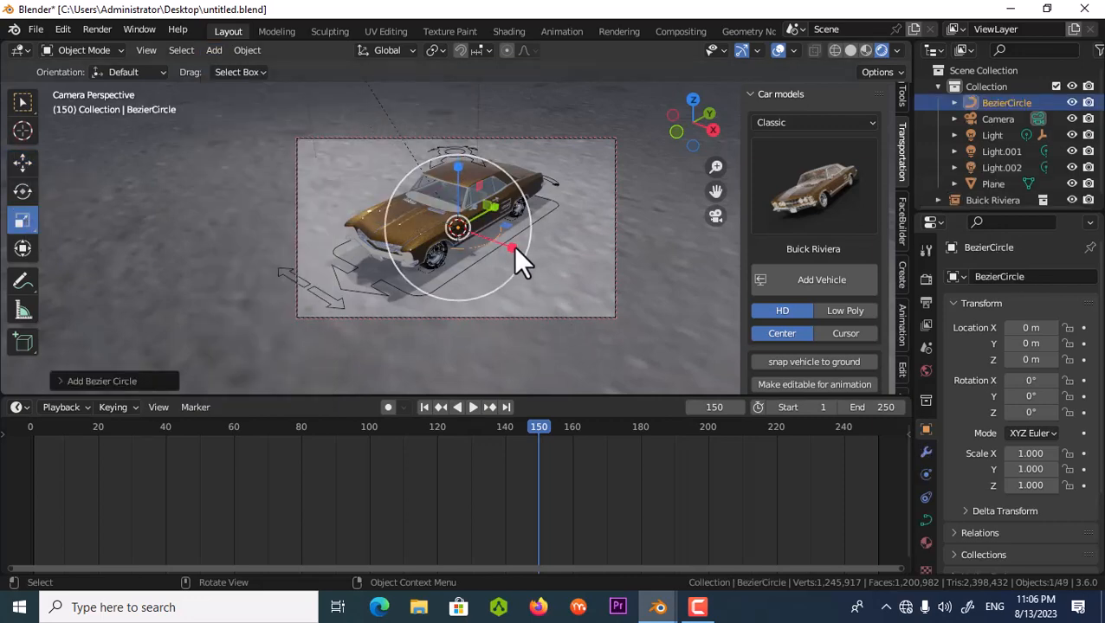
{"action": "left_click_drag", "start_coordinate": [512, 248], "coordinate": [630, 100]}
{"action": "left_click_drag", "start_coordinate": [493, 209], "coordinate": [68, 226]}
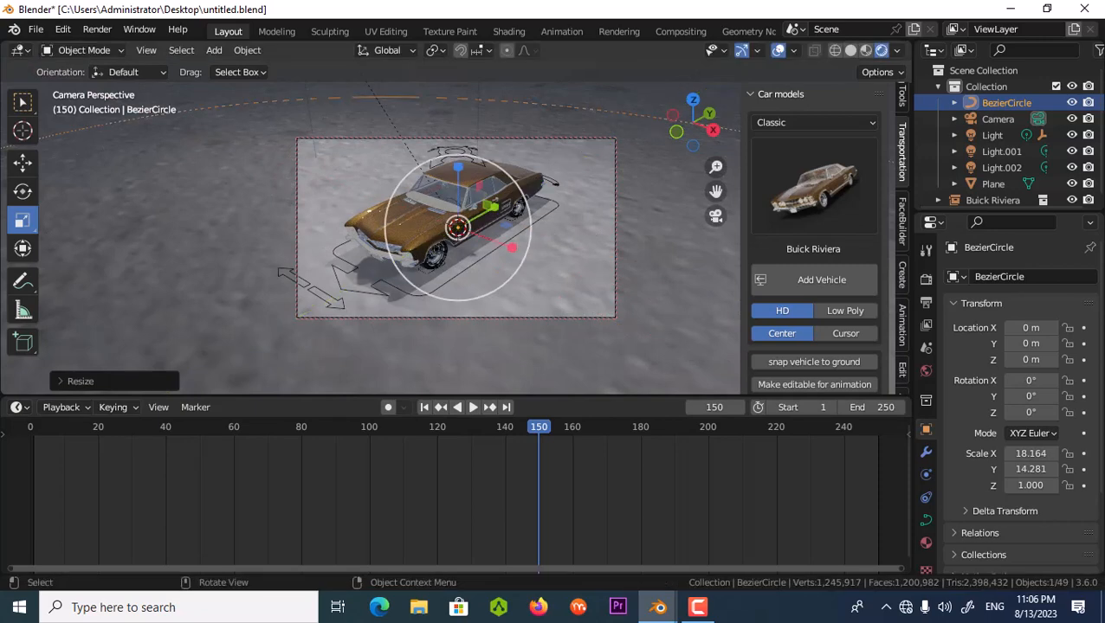
{"action": "scroll", "coordinate": [379, 180], "scroll_direction": "down", "scroll_amount": 9}
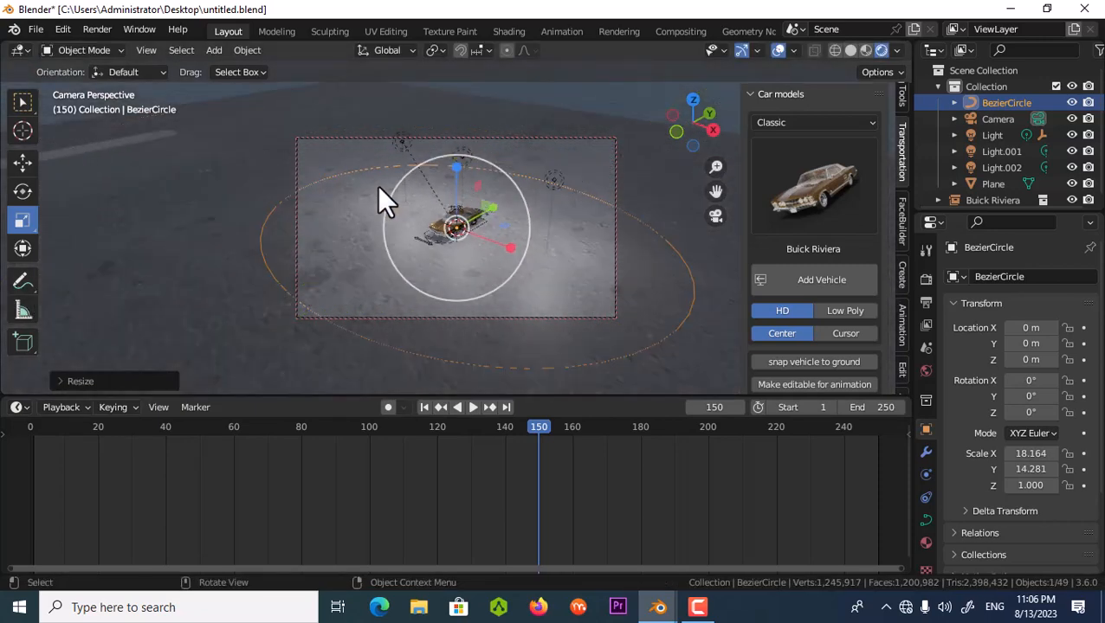
{"action": "scroll", "coordinate": [404, 241], "scroll_direction": "up", "scroll_amount": 4}
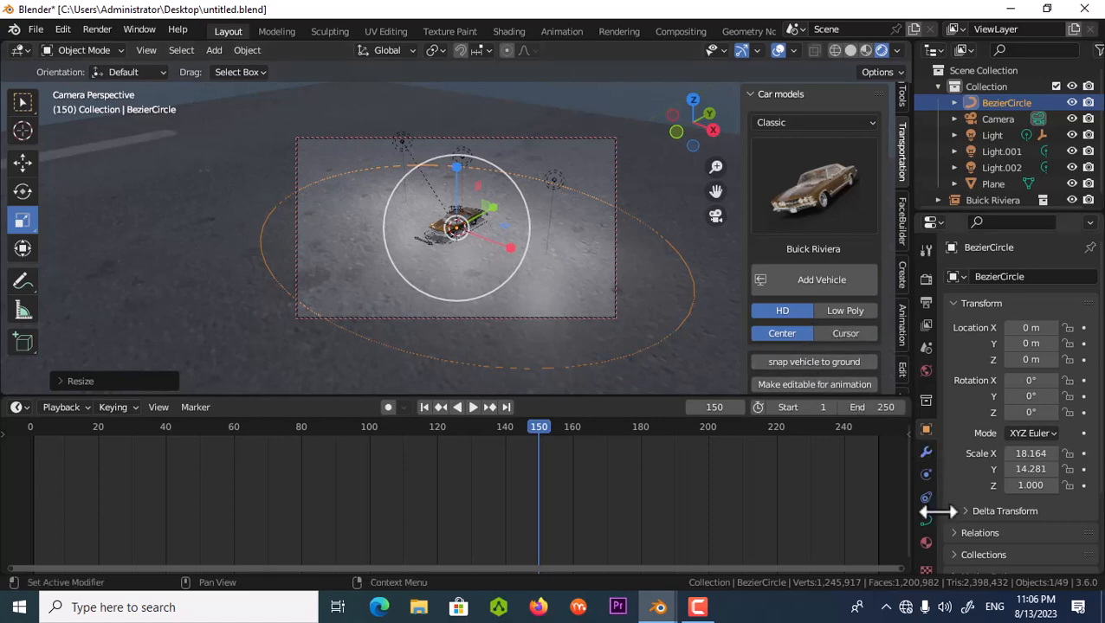
- Add a Follow Path object constraint to the Buick Riviera
{"action": "left_click", "coordinate": [927, 498]}
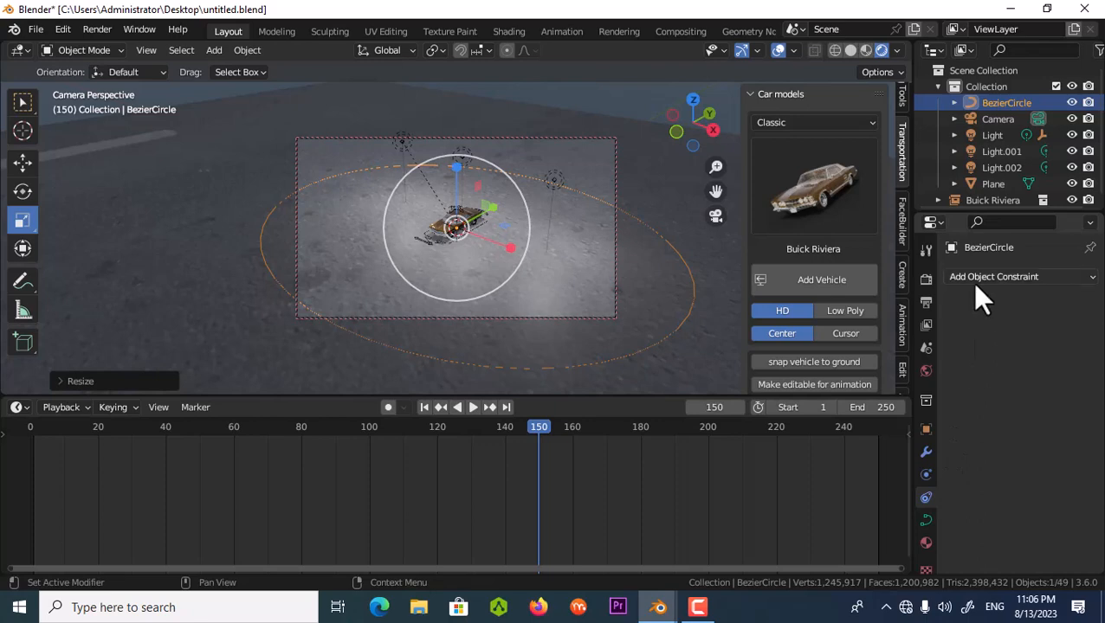
{"action": "scroll", "coordinate": [996, 203], "scroll_direction": "down", "scroll_amount": 1}
{"action": "left_click", "coordinate": [992, 195]}
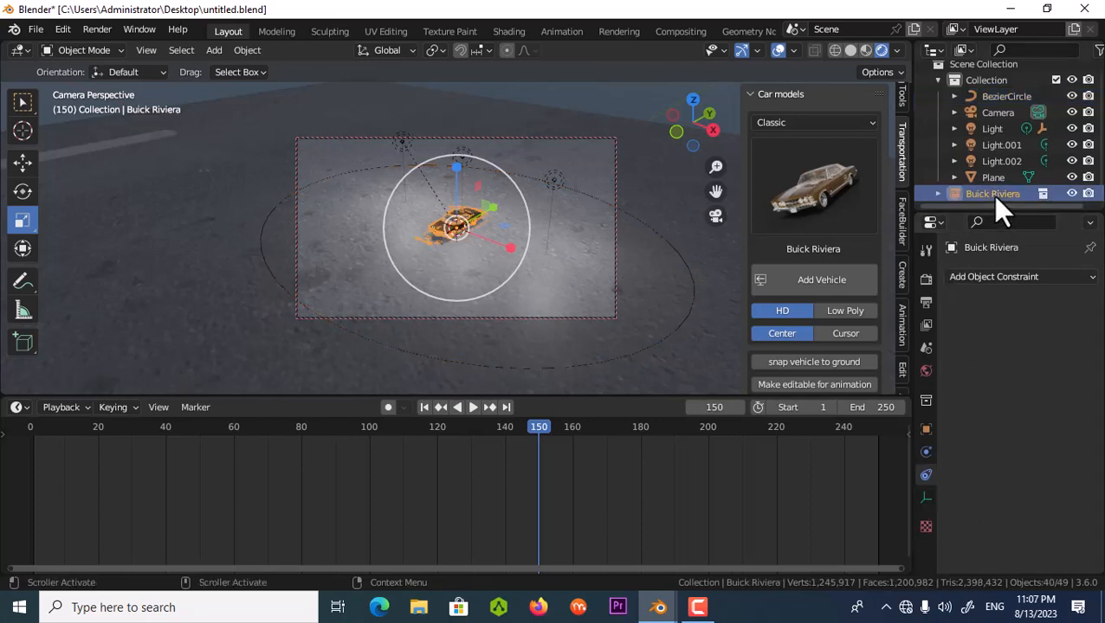
{"action": "left_click", "coordinate": [992, 277]}
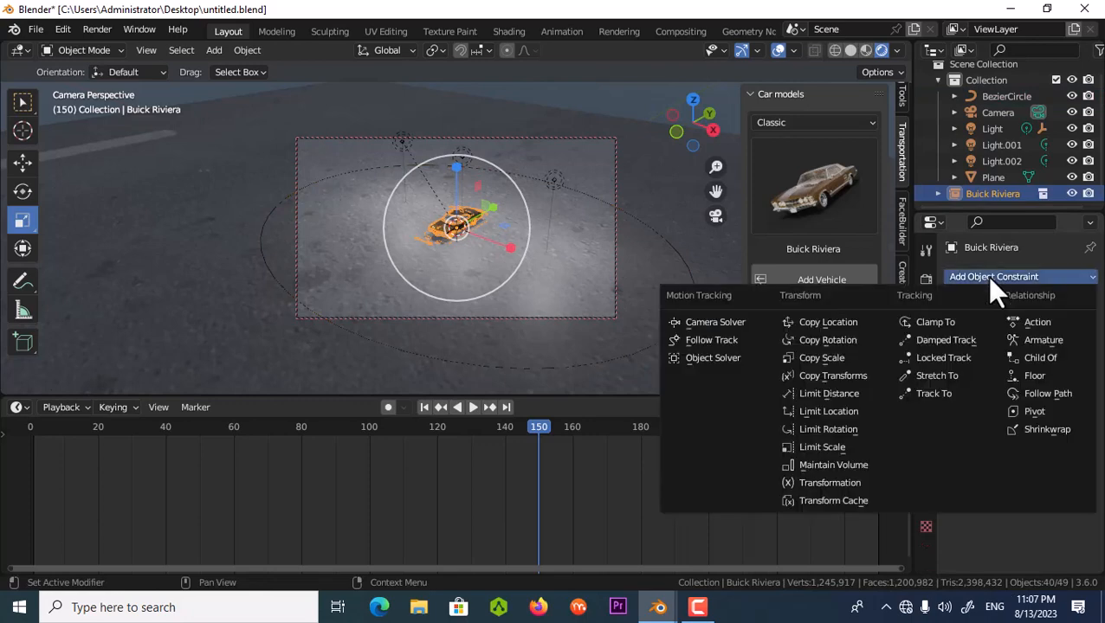
{"action": "left_click", "coordinate": [1033, 407]}
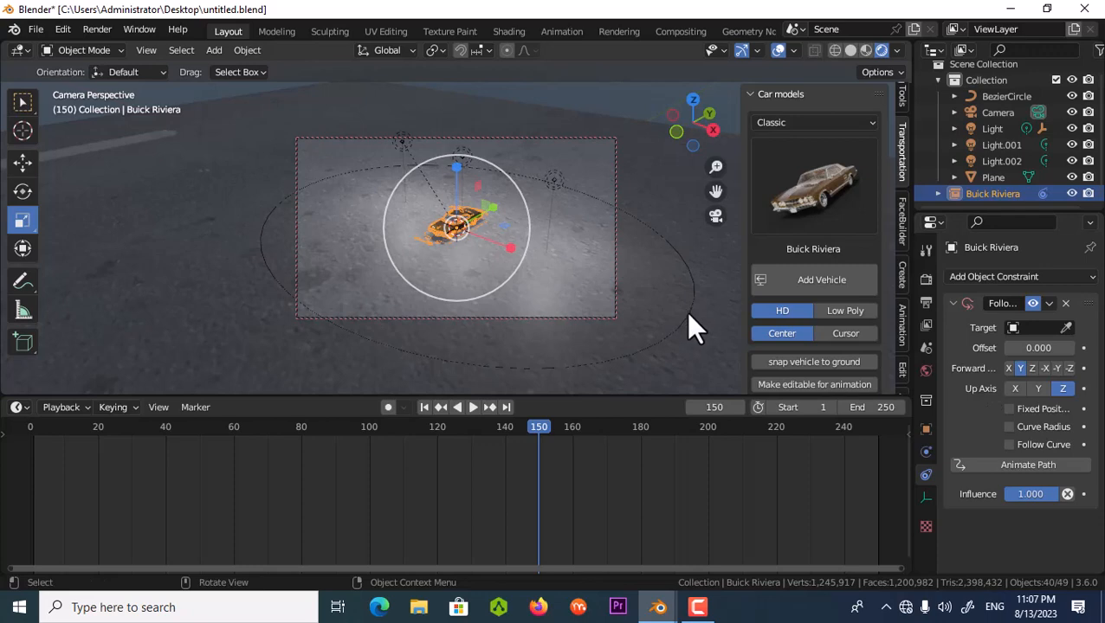
- Target the Follow Path constraint at the Bezier circle and enable Follow Curve
{"action": "left_click", "coordinate": [1063, 324]}
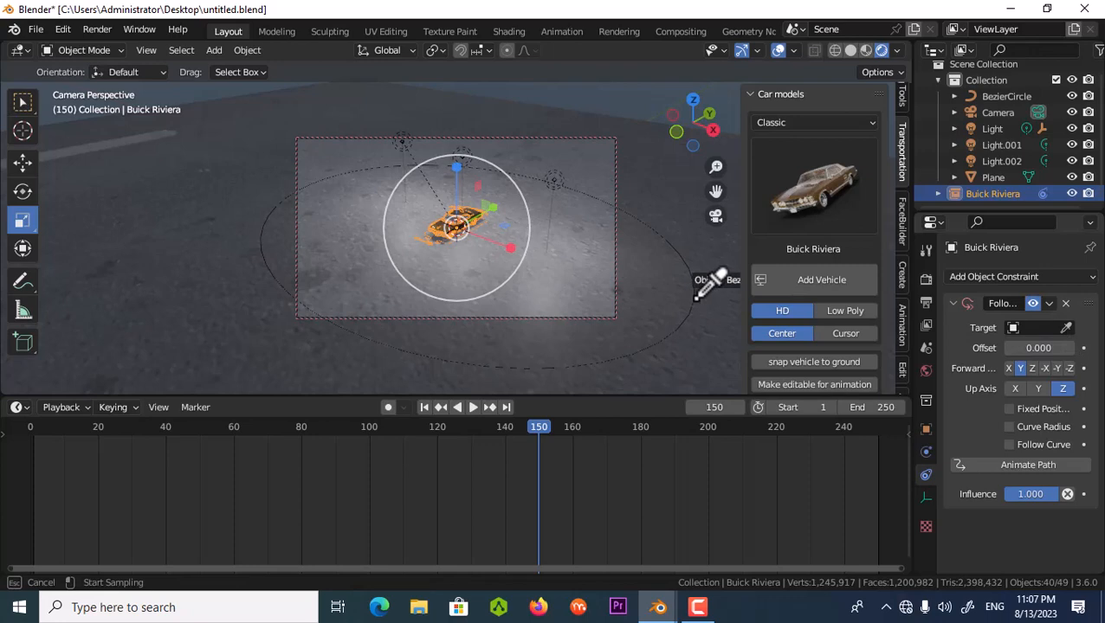
{"action": "left_click", "coordinate": [697, 294]}
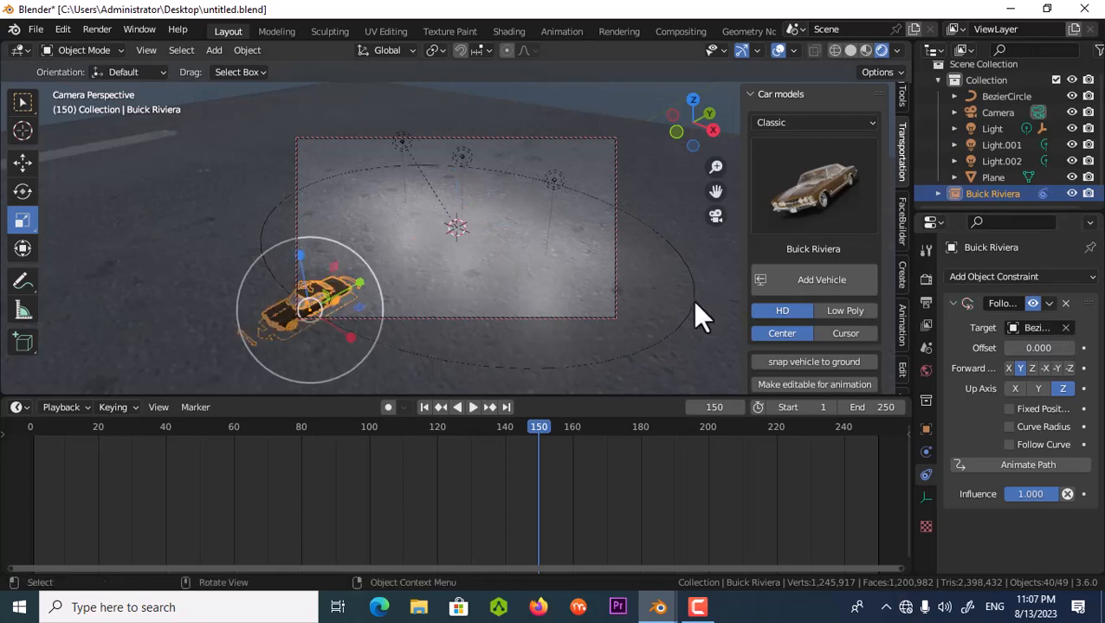
{"action": "left_click", "coordinate": [1009, 444]}
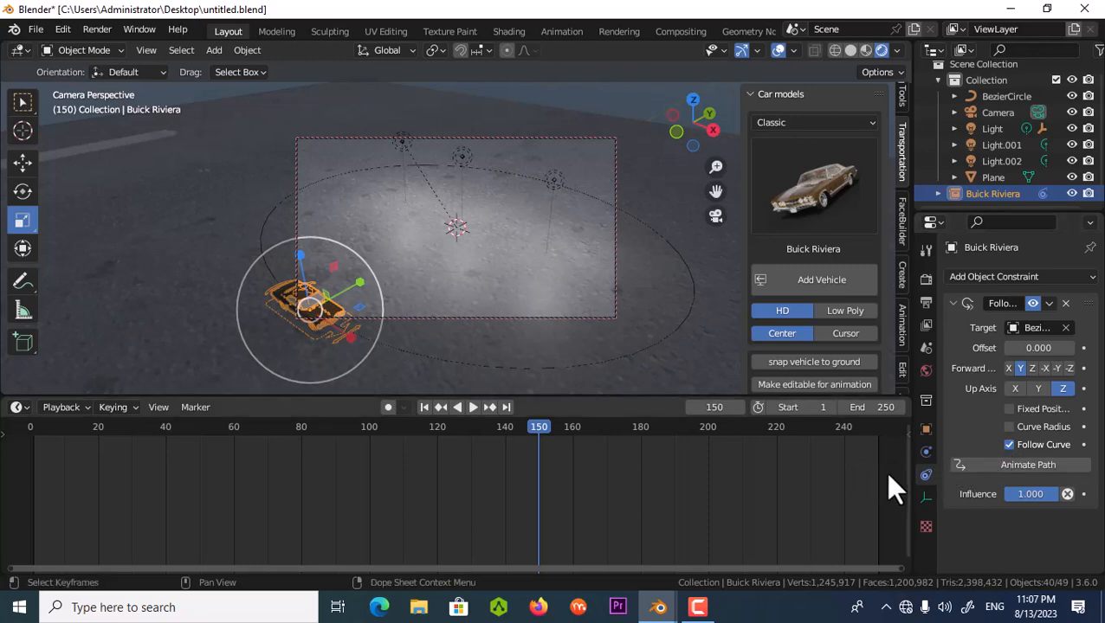
- Set the Follow Path offset to 91.8 at frame 3 and scrub the timeline forward to frame 248
{"action": "left_click_drag", "start_coordinate": [534, 430], "coordinate": [41, 442]}
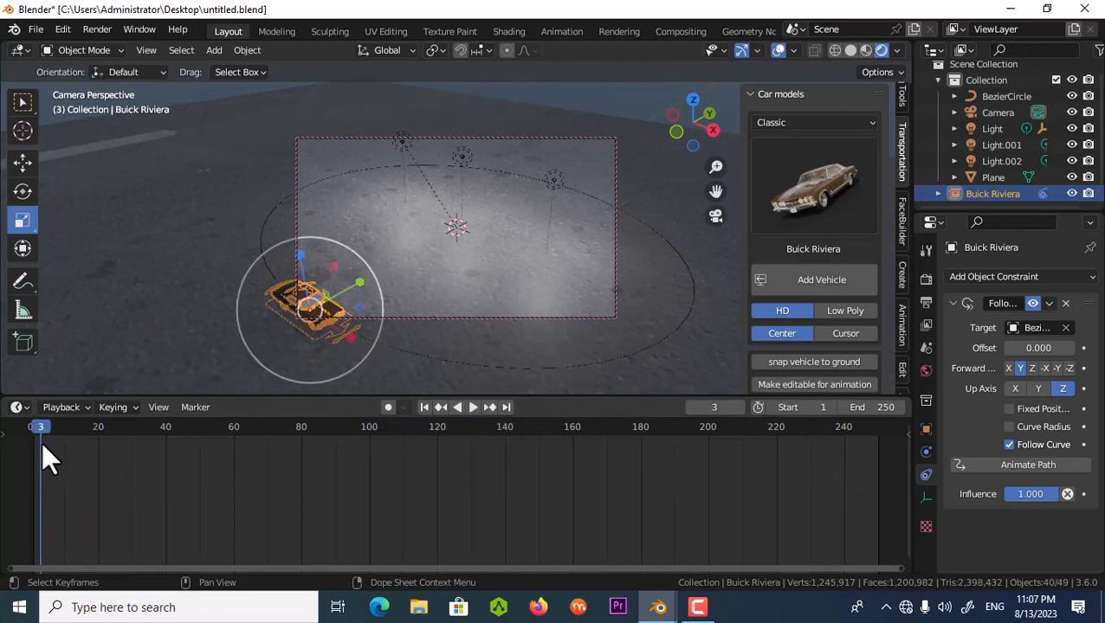
{"action": "left_click_drag", "start_coordinate": [1023, 347], "coordinate": [1095, 348]}
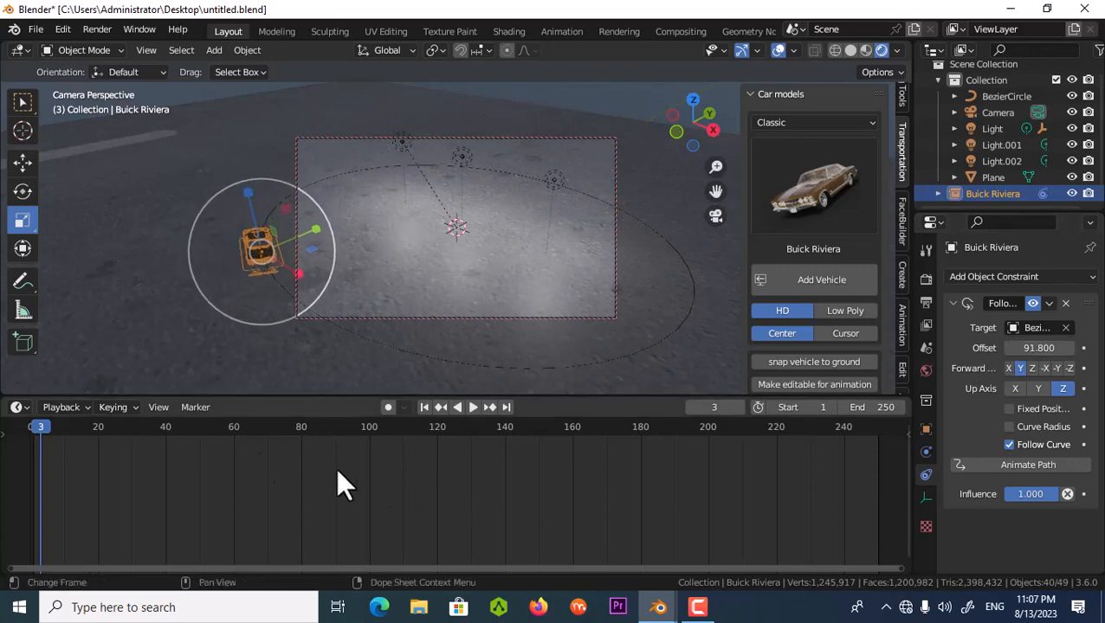
{"action": "left_click_drag", "start_coordinate": [40, 430], "coordinate": [163, 441]}
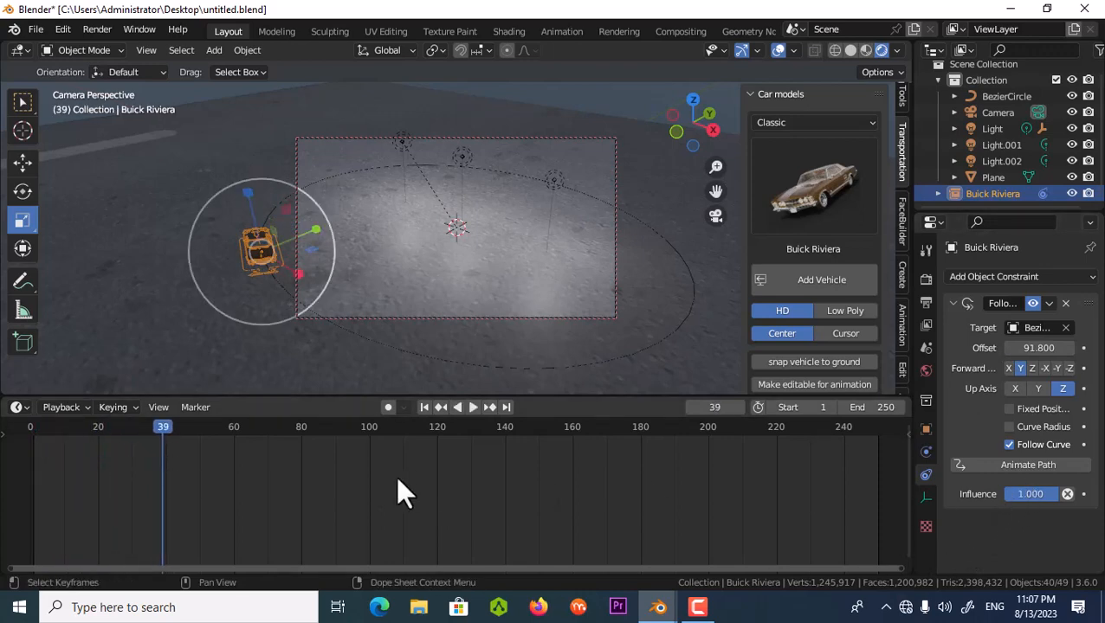
{"action": "left_click_drag", "start_coordinate": [160, 423], "coordinate": [869, 438]}
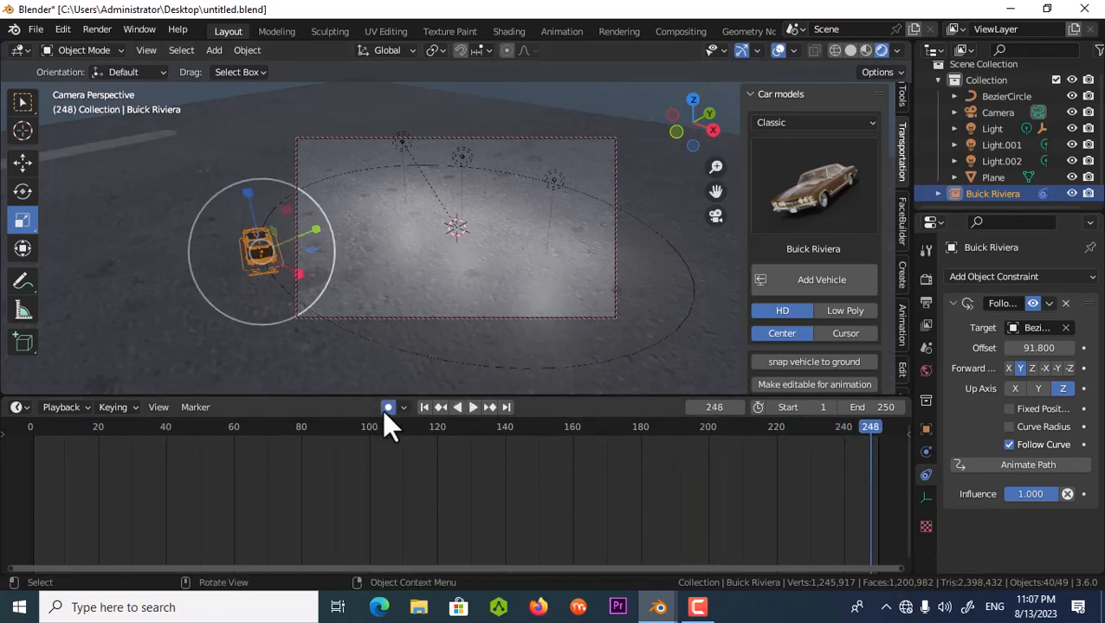
- Enable auto keying and the preview range, animate the car's path, and scrub the timeline back to frame 3
{"action": "left_click", "coordinate": [756, 408]}
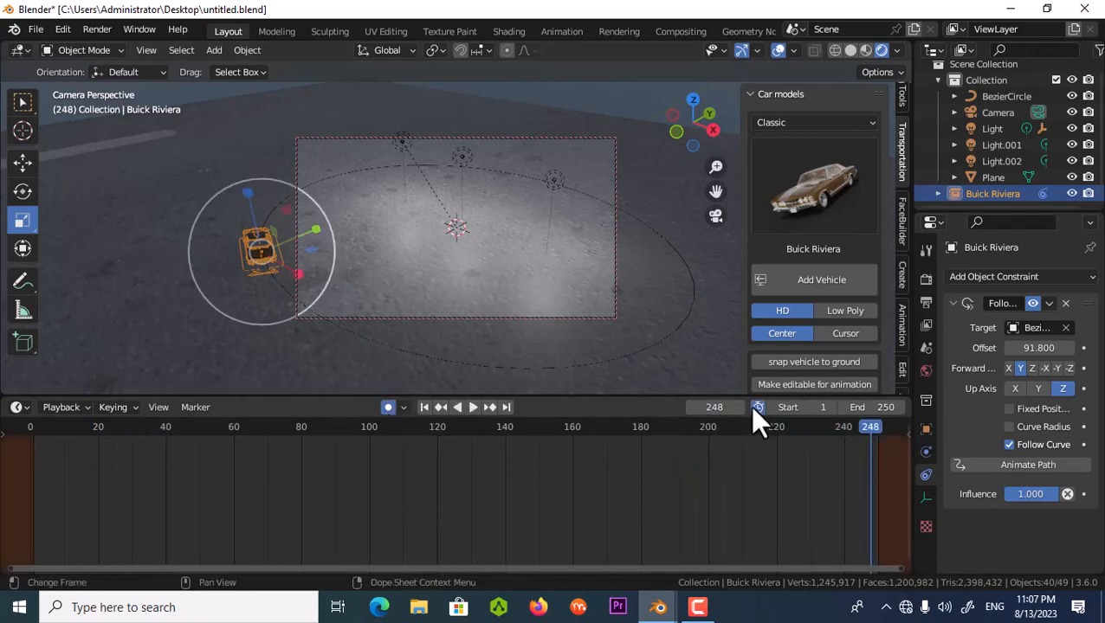
{"action": "left_click", "coordinate": [1015, 465]}
{"action": "left_click_drag", "start_coordinate": [876, 428], "coordinate": [571, 492]}
{"action": "left_click_drag", "start_coordinate": [575, 435], "coordinate": [40, 457]}
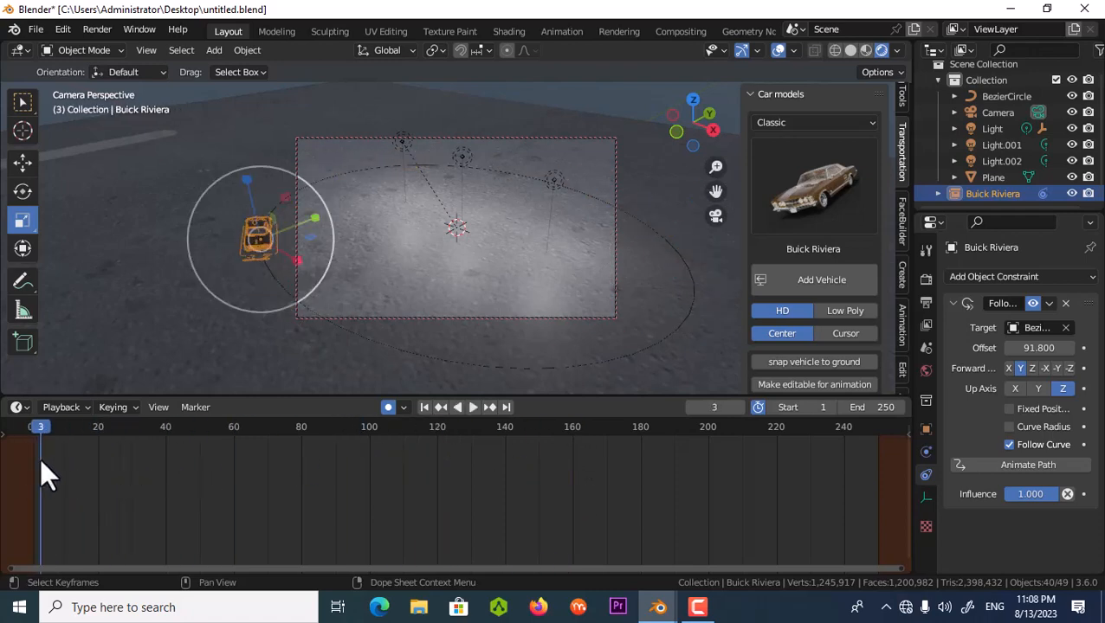
{"action": "scroll", "coordinate": [900, 104], "scroll_direction": "up", "scroll_amount": 5}
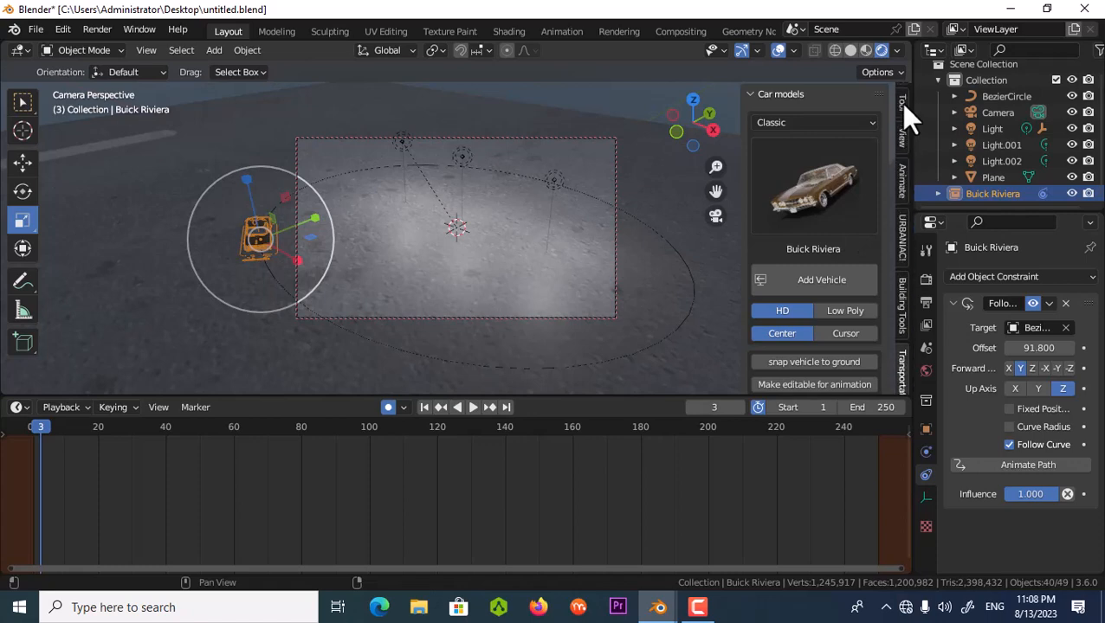
- At frame 3, pull the view-locked camera back and tilt it down to frame the whole Bezier circle, and deselect the car
{"action": "left_click", "coordinate": [903, 137]}
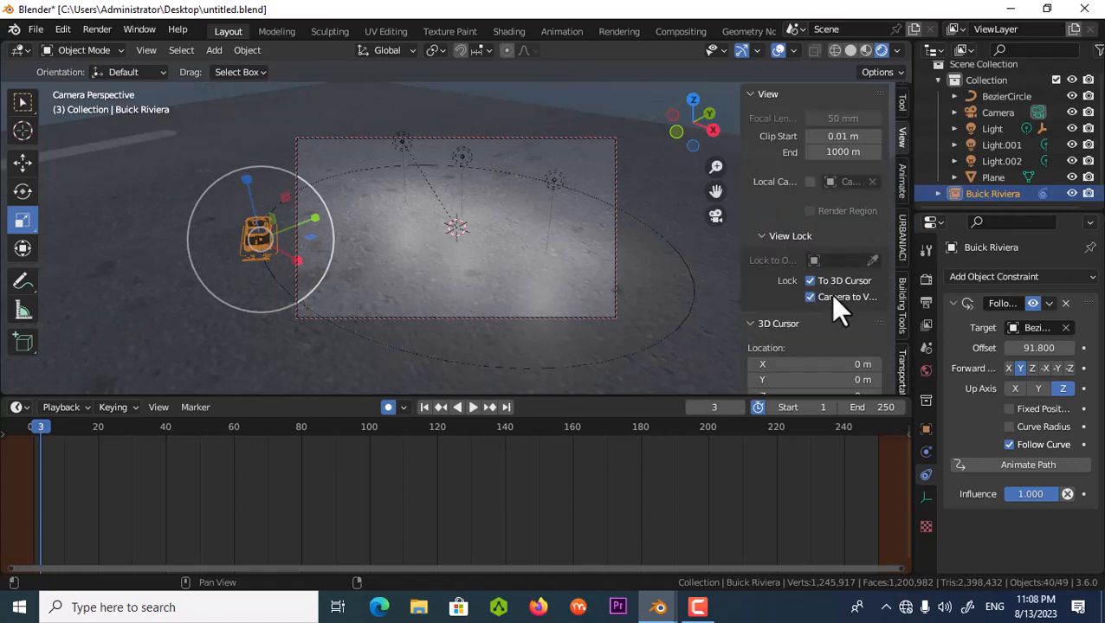
{"action": "scroll", "coordinate": [473, 277], "scroll_direction": "down", "scroll_amount": 4}
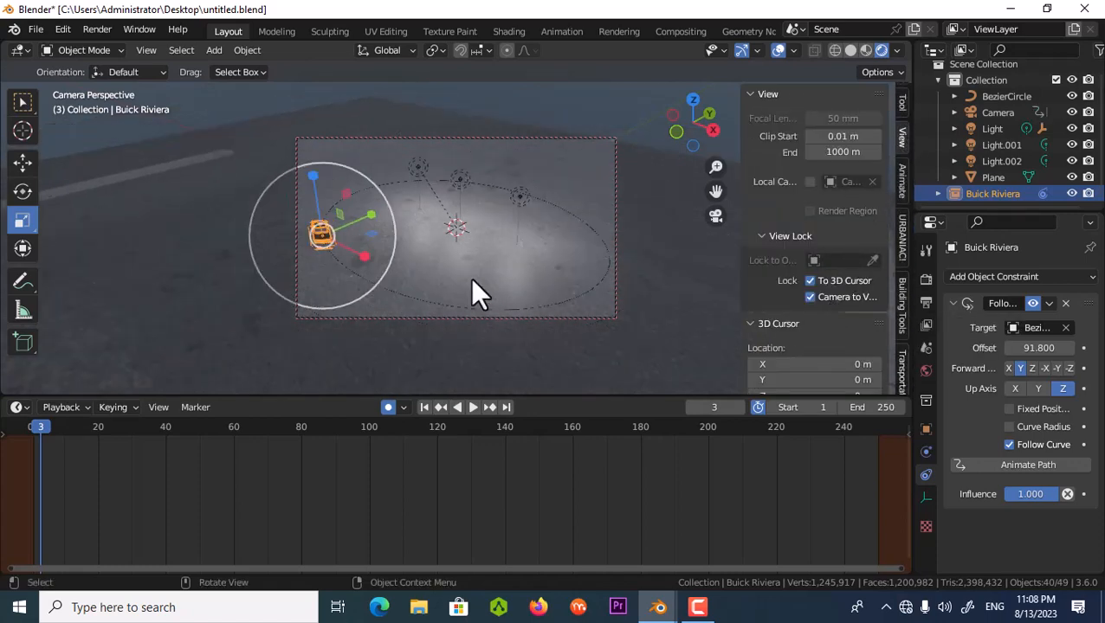
{"action": "middle_click_drag", "start_coordinate": [474, 277], "coordinate": [466, 303]}
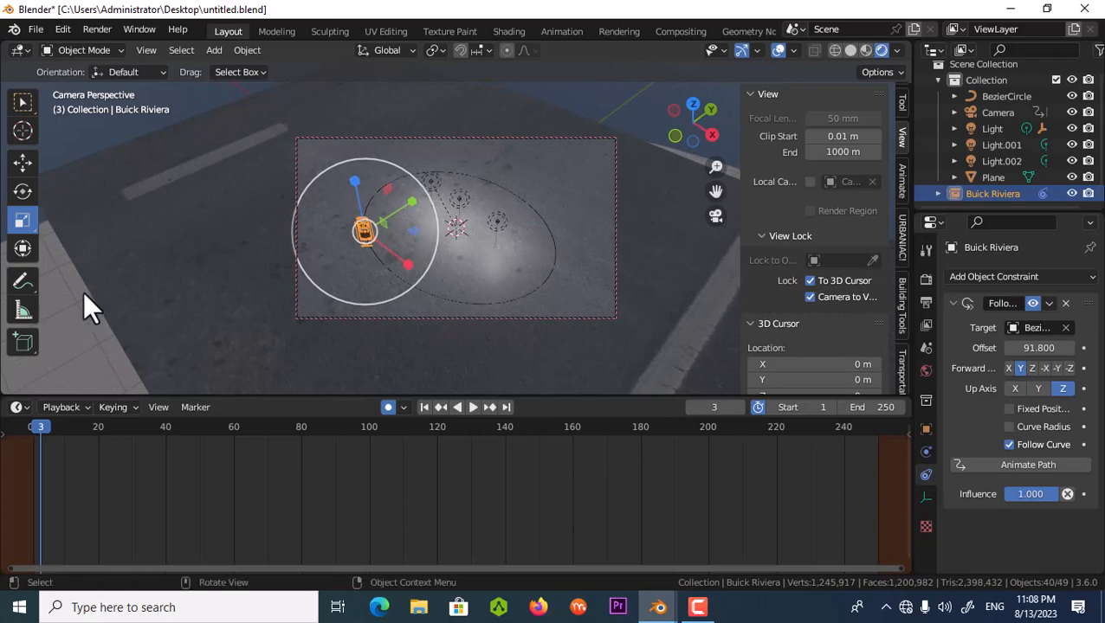
{"action": "left_click", "coordinate": [56, 274]}
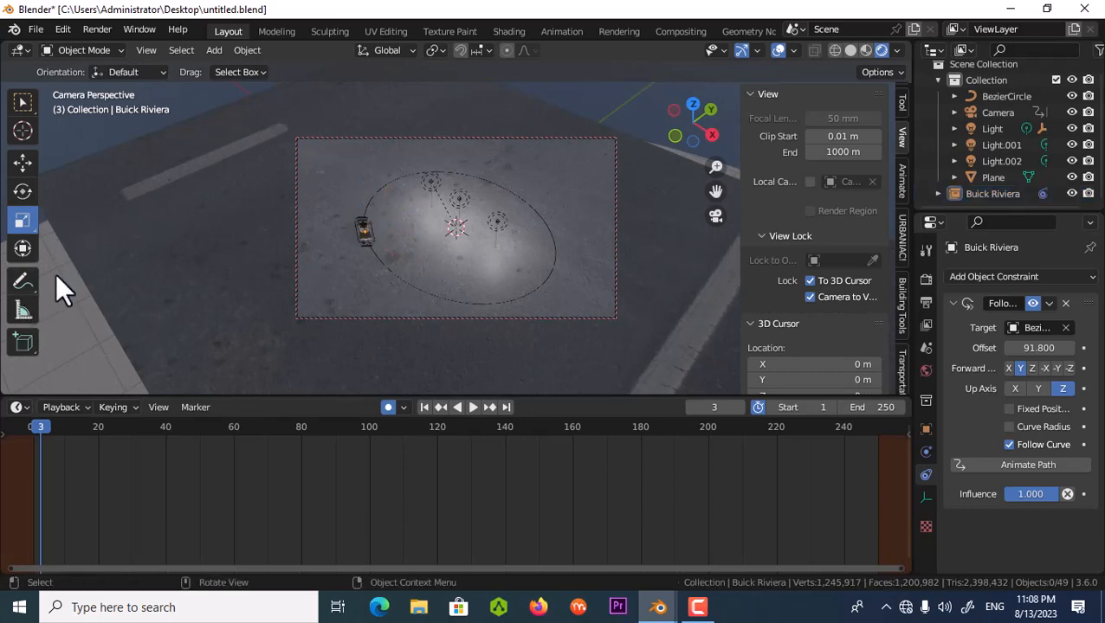
- Move the timeline to frame 248 and bring the camera in close at a low angle over the road surface
{"action": "left_click_drag", "start_coordinate": [46, 425], "coordinate": [870, 457]}
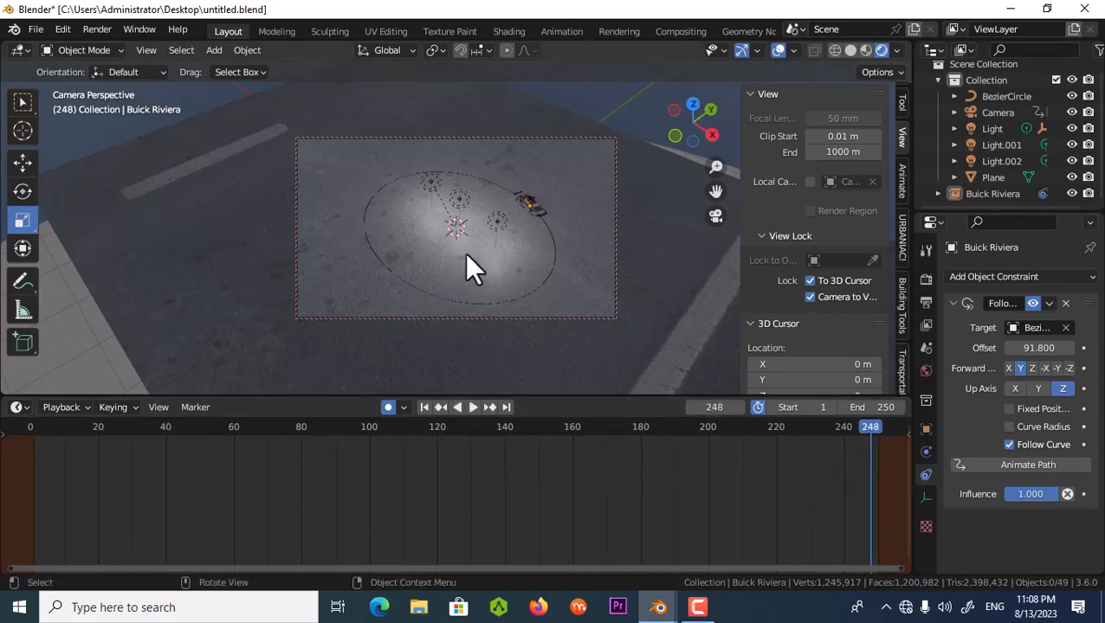
{"action": "scroll", "coordinate": [466, 254], "scroll_direction": "up", "scroll_amount": 3}
{"action": "scroll", "coordinate": [466, 253], "scroll_direction": "up", "scroll_amount": 2}
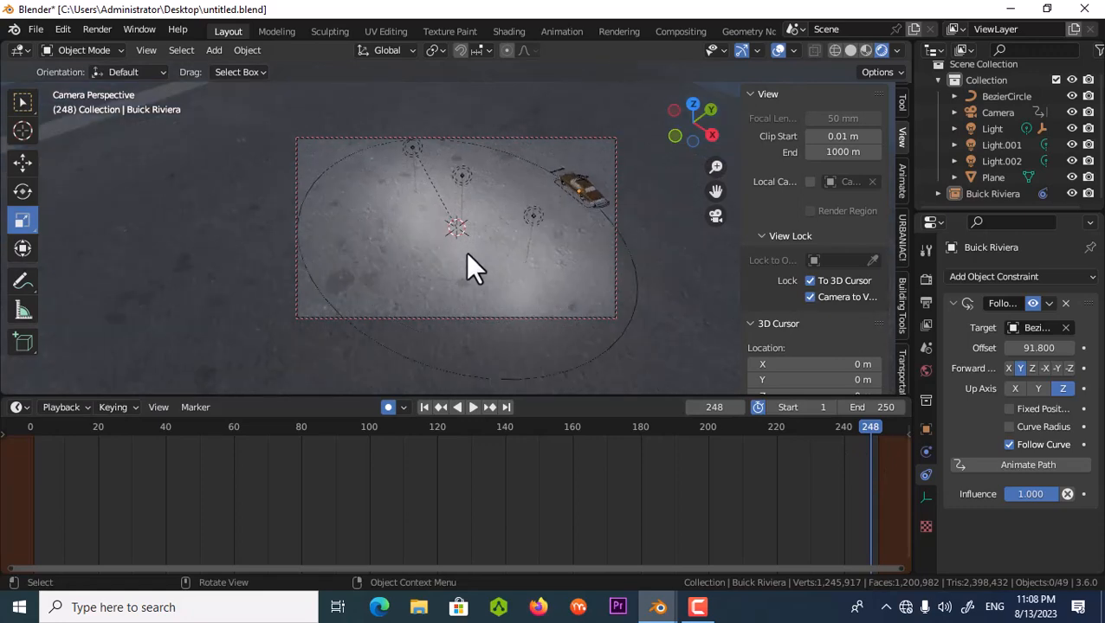
{"action": "middle_click_drag", "start_coordinate": [465, 253], "coordinate": [468, 205]}
{"action": "scroll", "coordinate": [470, 226], "scroll_direction": "up", "scroll_amount": 2}
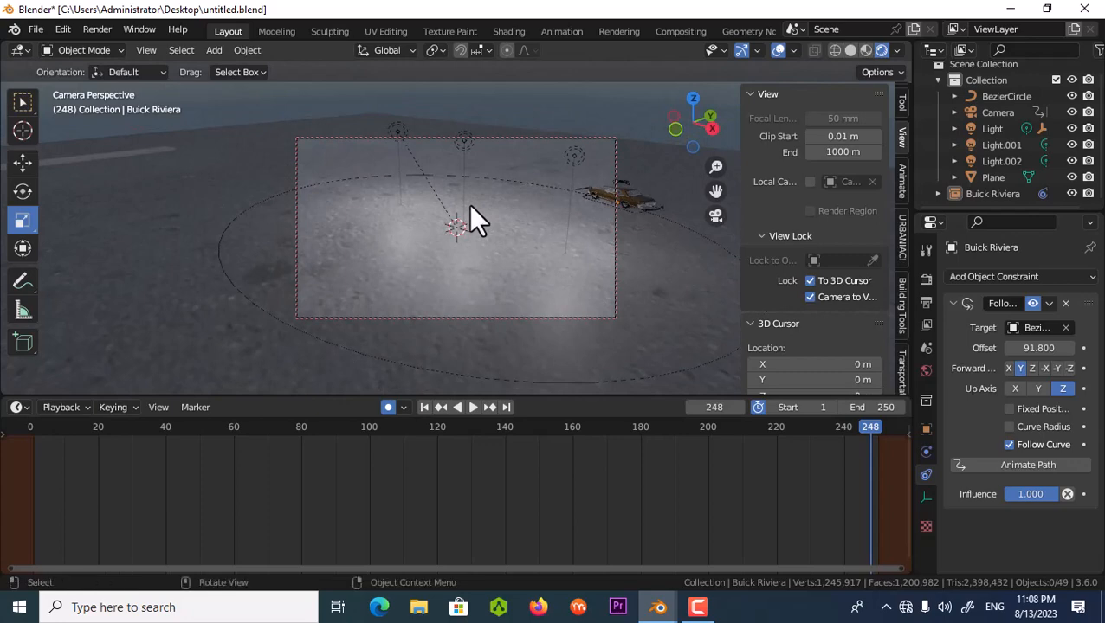
{"action": "scroll", "coordinate": [469, 205], "scroll_direction": "up", "scroll_amount": 2}
{"action": "mouse_move", "coordinate": [470, 165]}
{"action": "middle_mouse_down"}
{"action": "mouse_move", "coordinate": [461, 195]}
{"action": "mouse_move", "coordinate": [465, 162]}
{"action": "middle_mouse_up"}
{"action": "scroll", "coordinate": [463, 189], "scroll_direction": "up", "scroll_amount": 3}
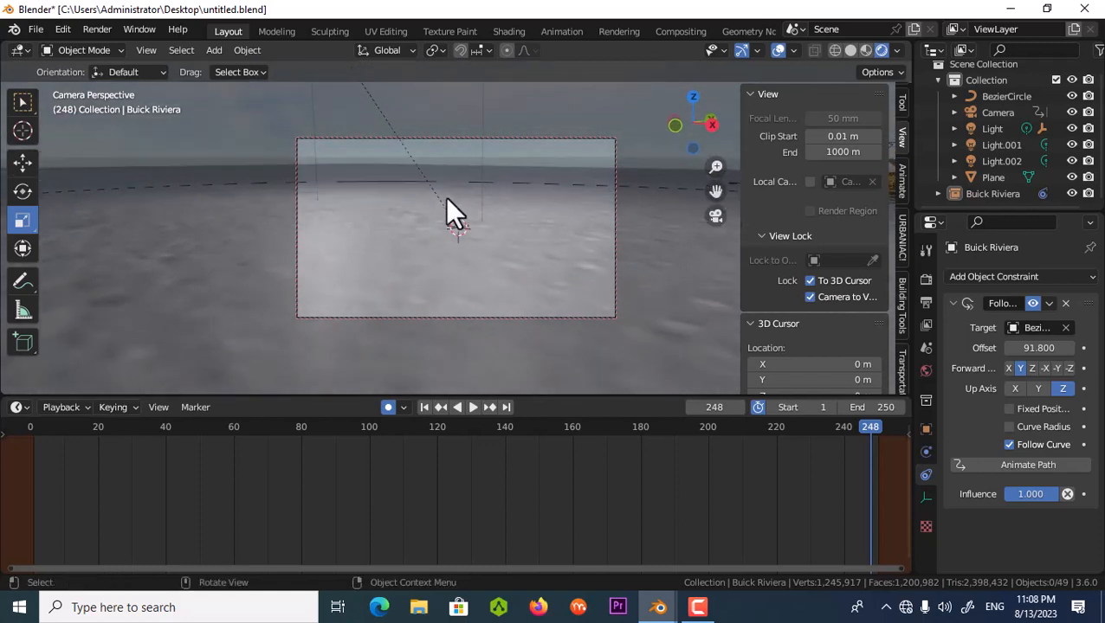
- Shift the camera framing upward at frame 248 and push it further in past the 3D cursor
{"action": "left_click_drag", "start_coordinate": [712, 186], "coordinate": [710, 263]}
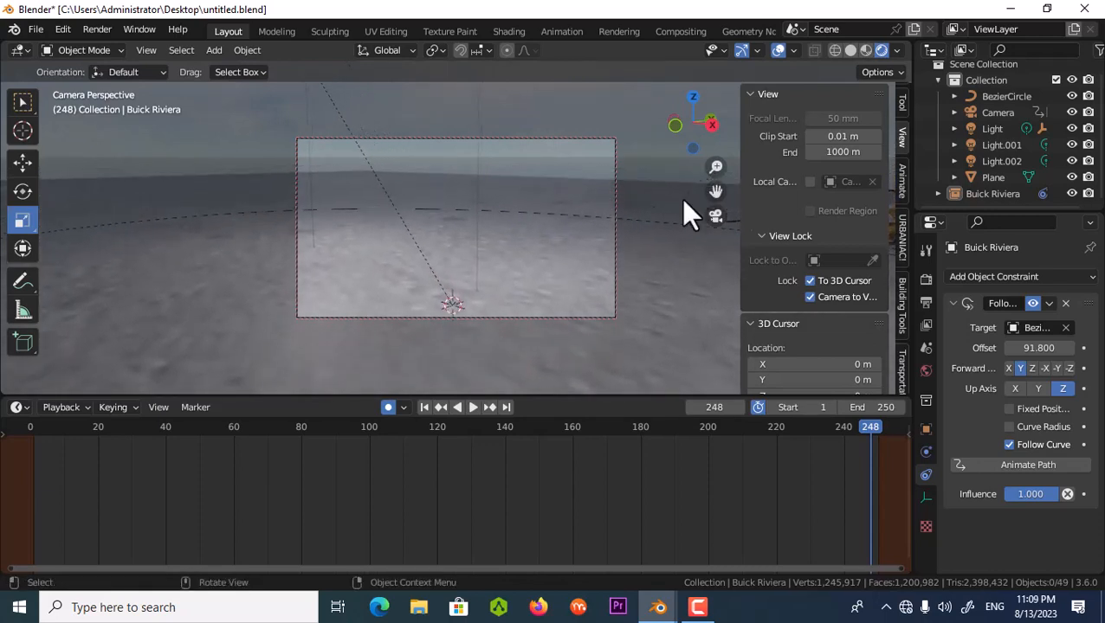
{"action": "scroll", "coordinate": [562, 208], "scroll_direction": "up", "scroll_amount": 4}
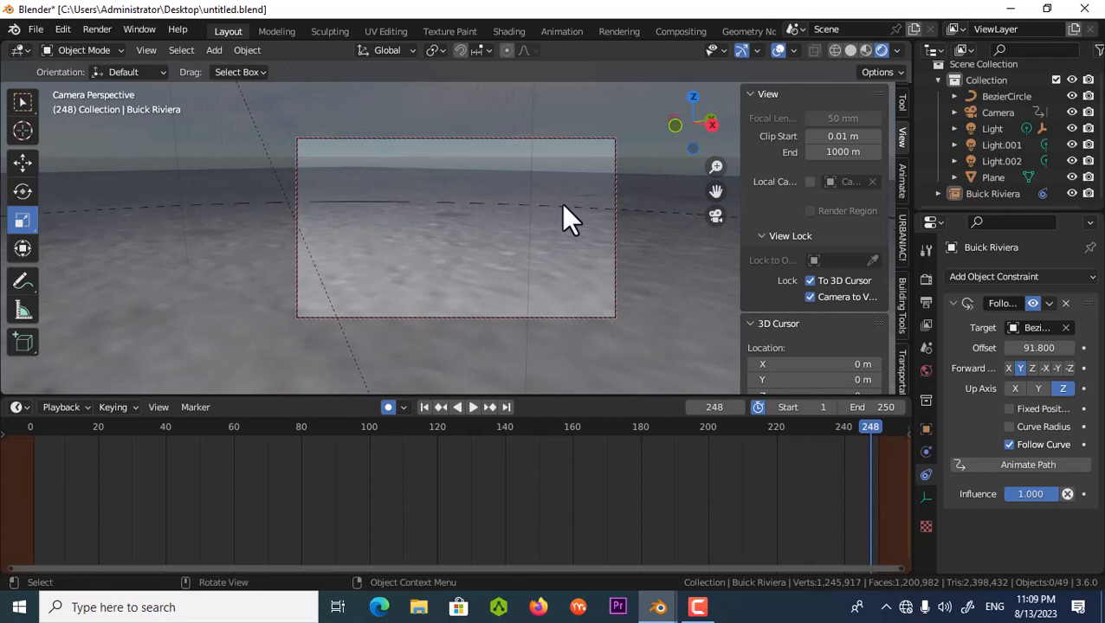
{"action": "scroll", "coordinate": [563, 206], "scroll_direction": "up", "scroll_amount": 2}
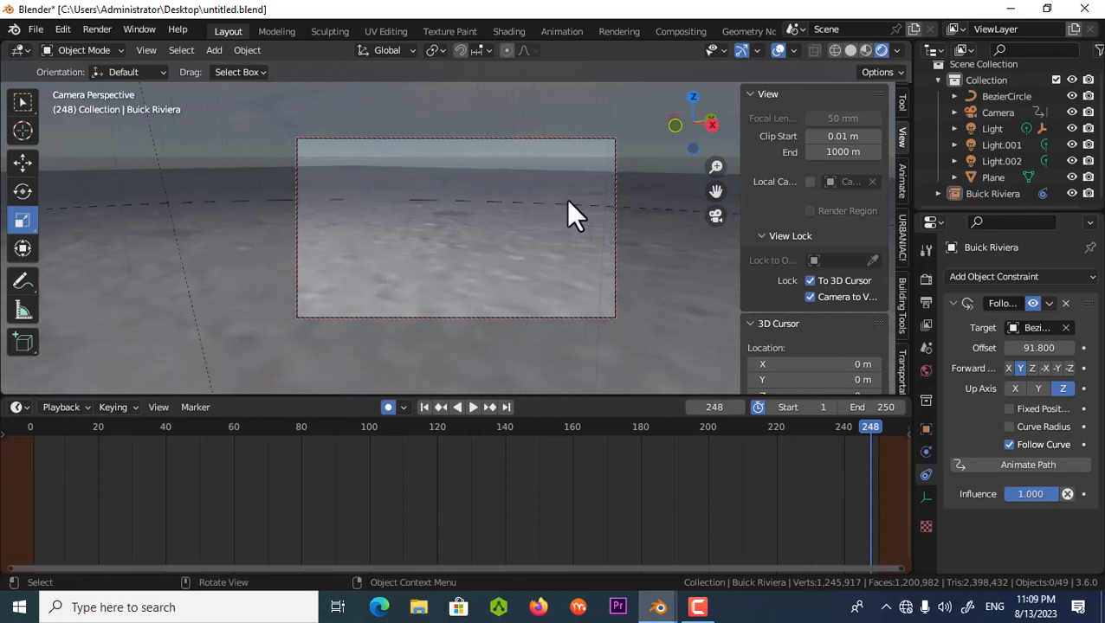
{"action": "mouse_move", "coordinate": [713, 190]}
{"action": "left_mouse_down"}
{"action": "mouse_move", "coordinate": [714, 208]}
{"action": "mouse_move", "coordinate": [713, 193]}
{"action": "left_mouse_up"}
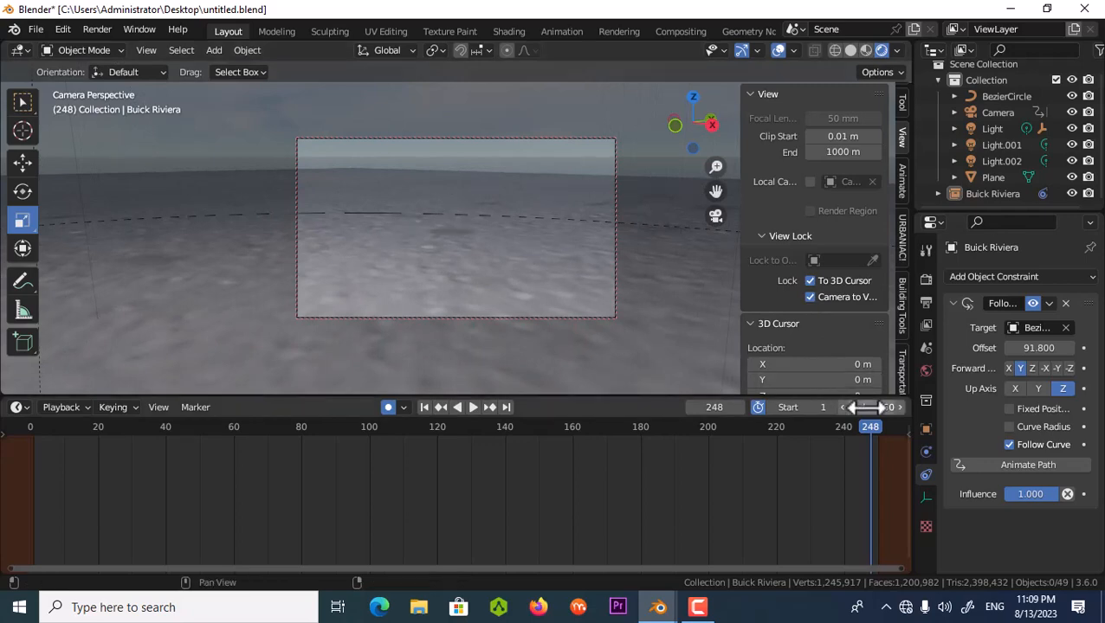
- Move the timeline to frame 249 and set the Eevee sampling to 1 for render and 0 for viewport
{"action": "left_click_drag", "start_coordinate": [854, 438], "coordinate": [872, 544]}
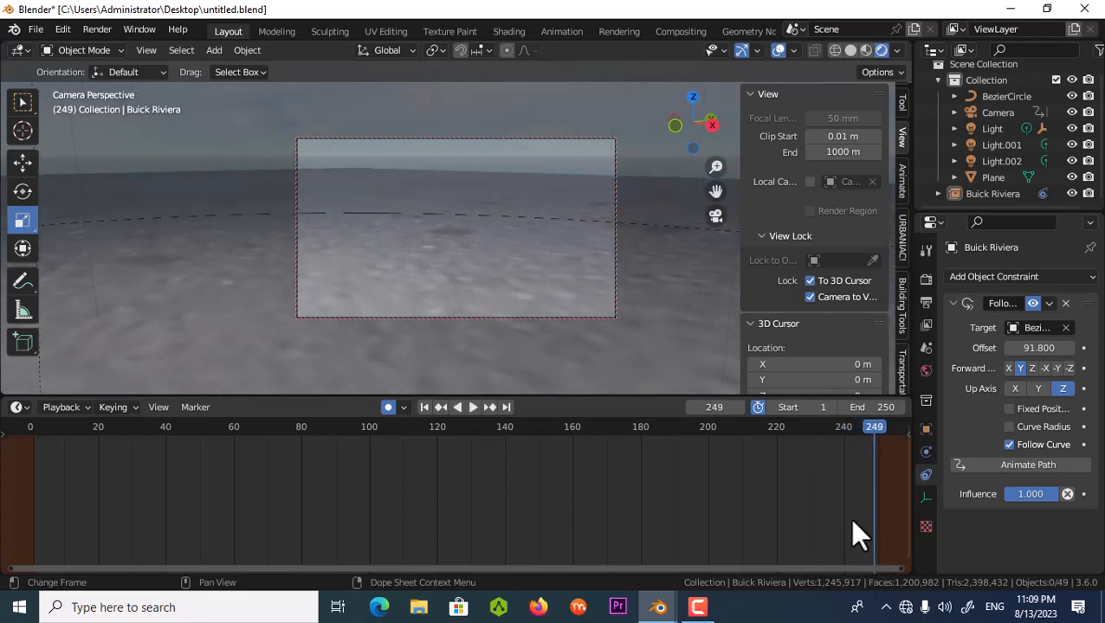
{"action": "left_click", "coordinate": [926, 279]}
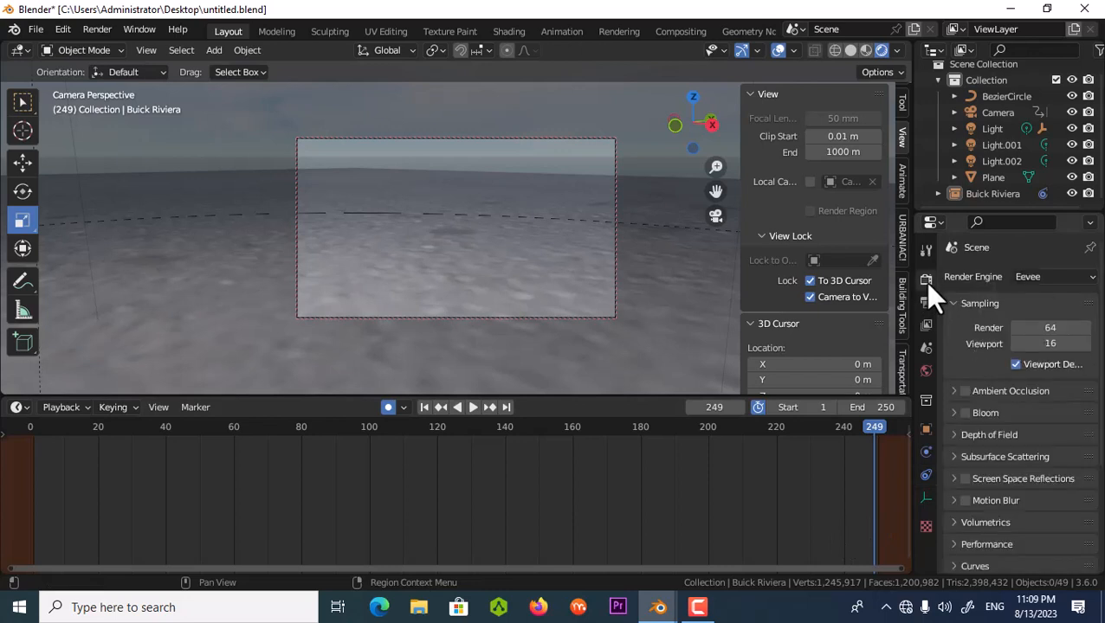
{"action": "left_click_drag", "start_coordinate": [1050, 327], "coordinate": [996, 328]}
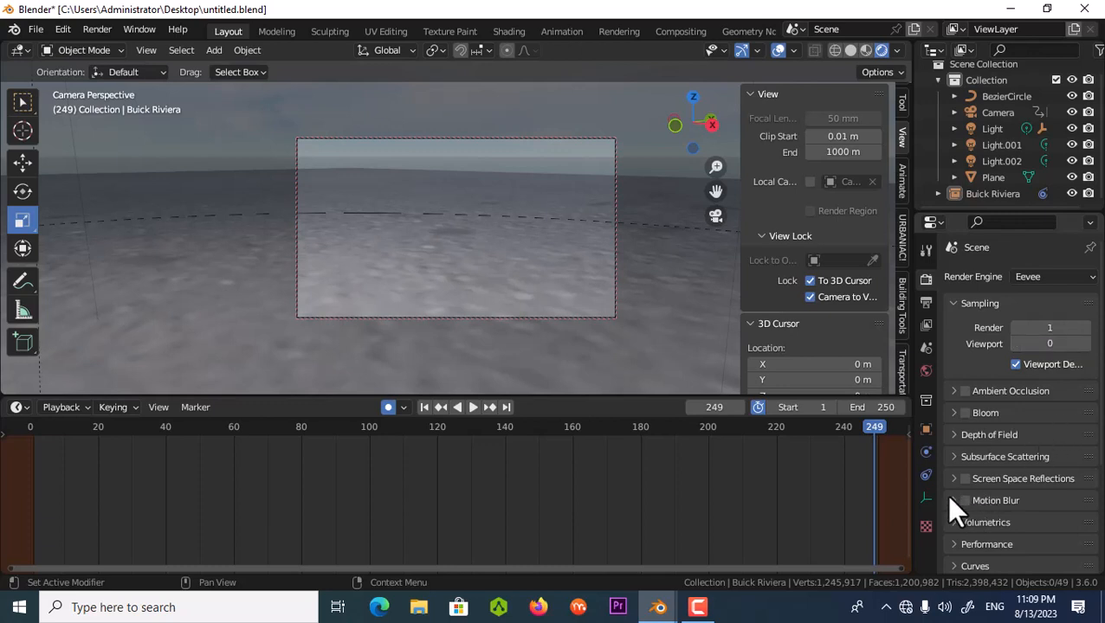
- Set the render output folder to the Desktop and the output file format to AVI JPEG
{"action": "left_click", "coordinate": [924, 304]}
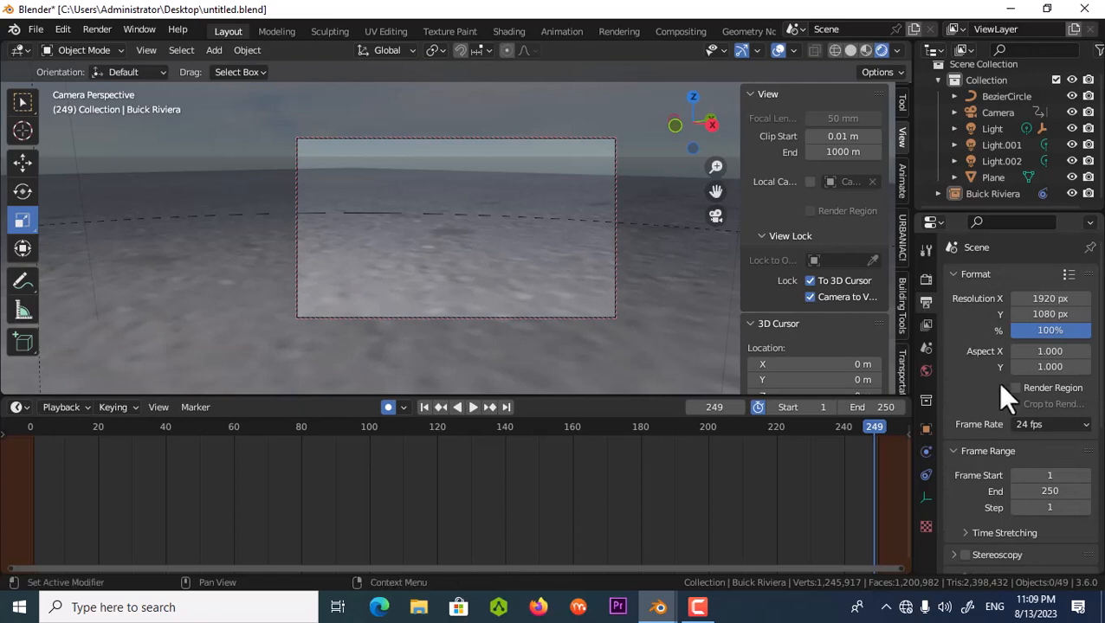
{"action": "scroll", "coordinate": [1017, 492], "scroll_direction": "down", "scroll_amount": 4}
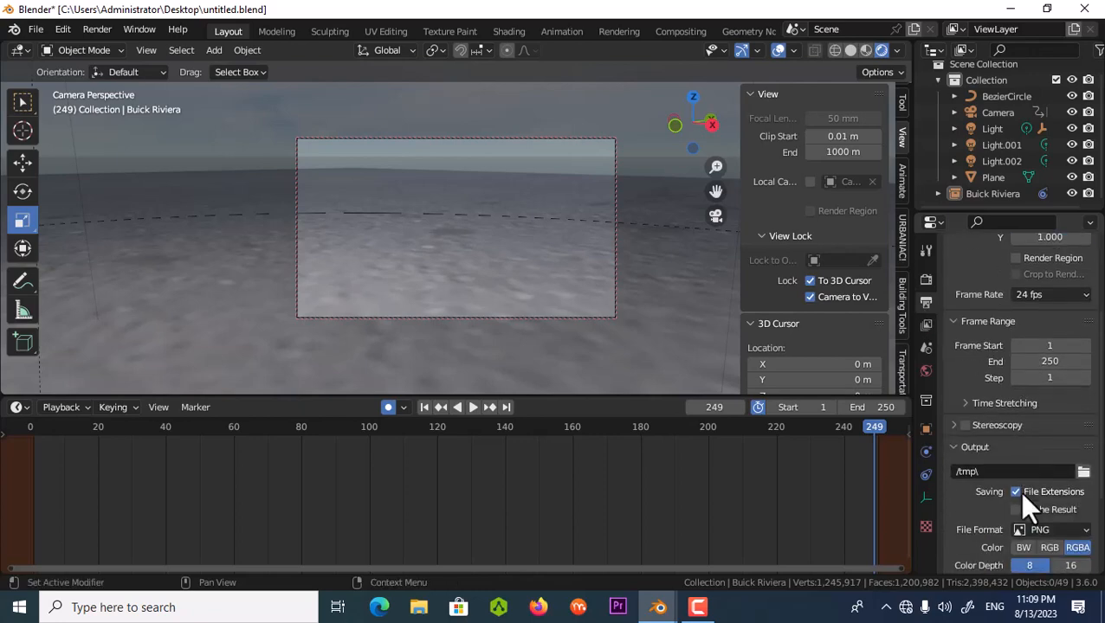
{"action": "left_click", "coordinate": [1083, 471]}
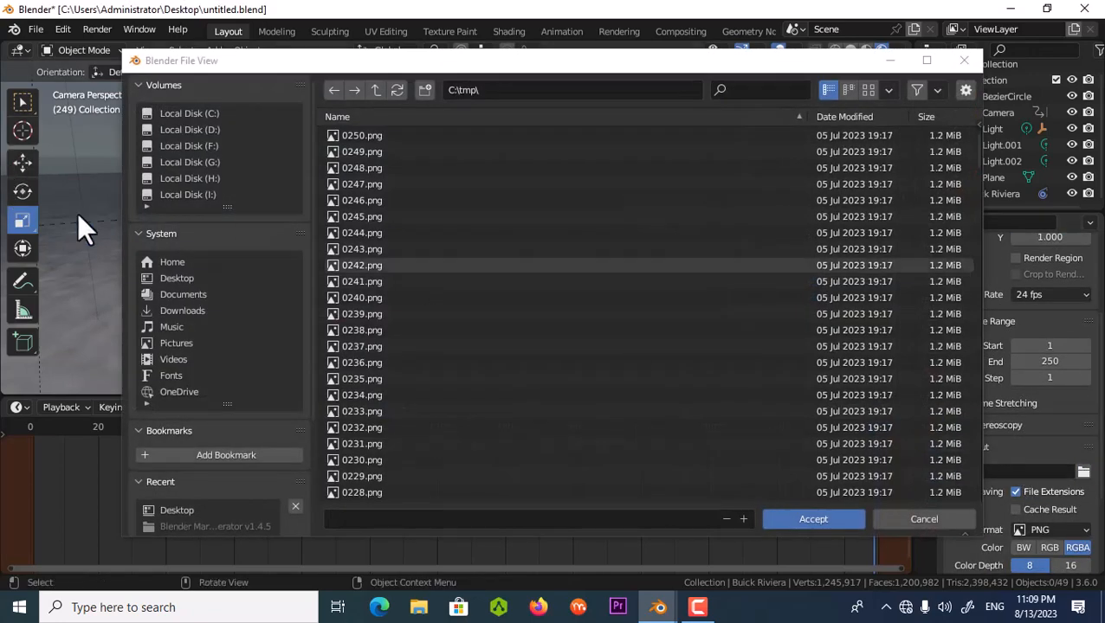
{"action": "left_click", "coordinate": [179, 278]}
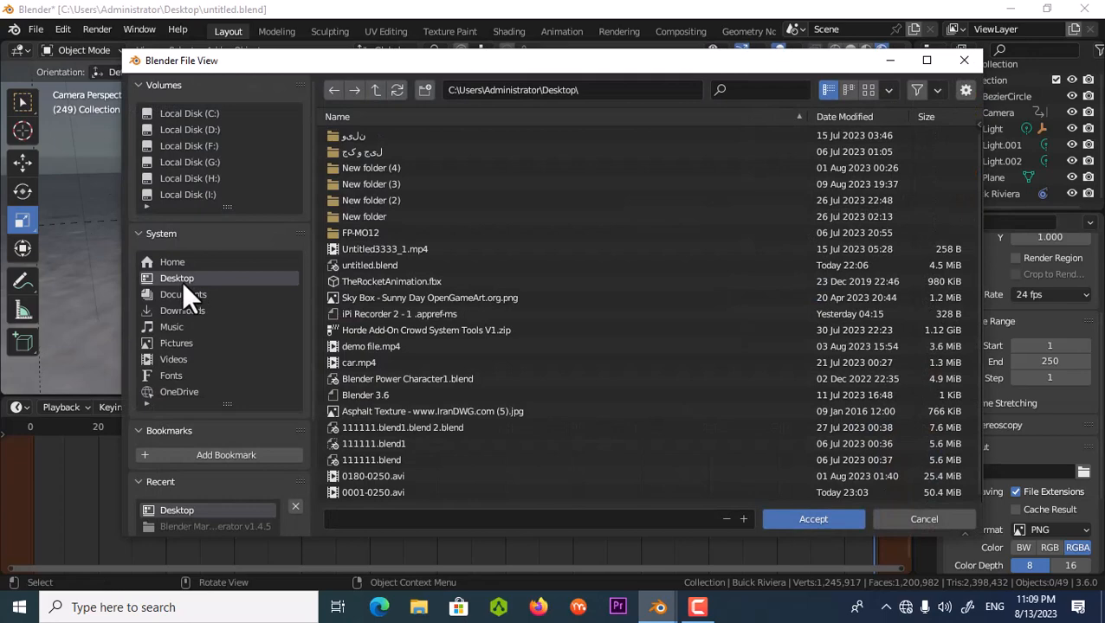
{"action": "left_click", "coordinate": [833, 524]}
{"action": "scroll", "coordinate": [1032, 540], "scroll_direction": "down", "scroll_amount": 3}
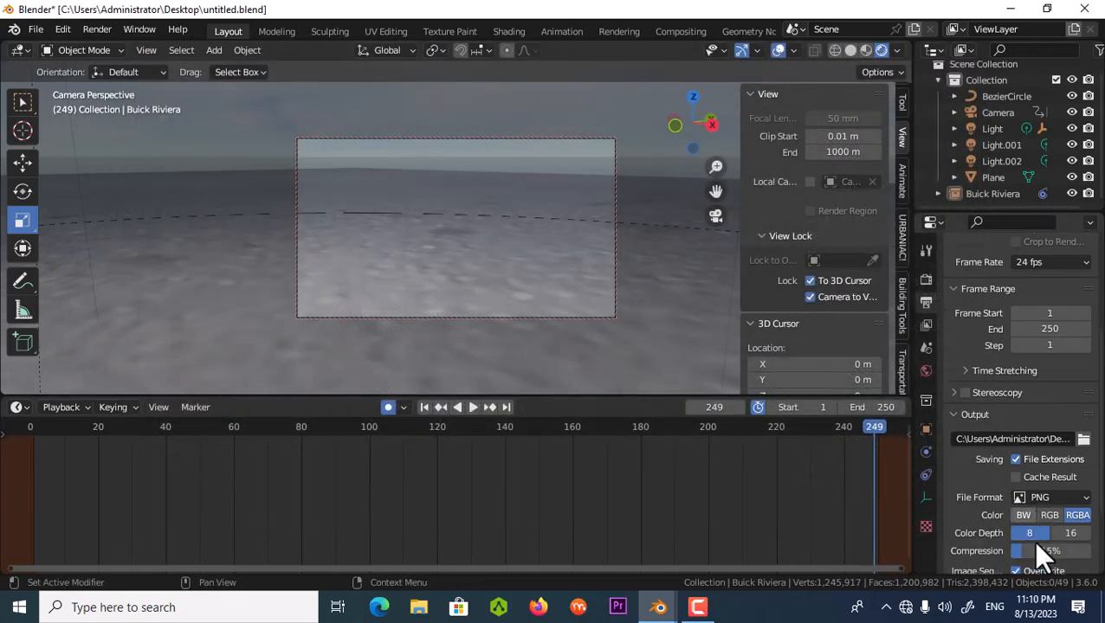
{"action": "left_click", "coordinate": [1043, 428]}
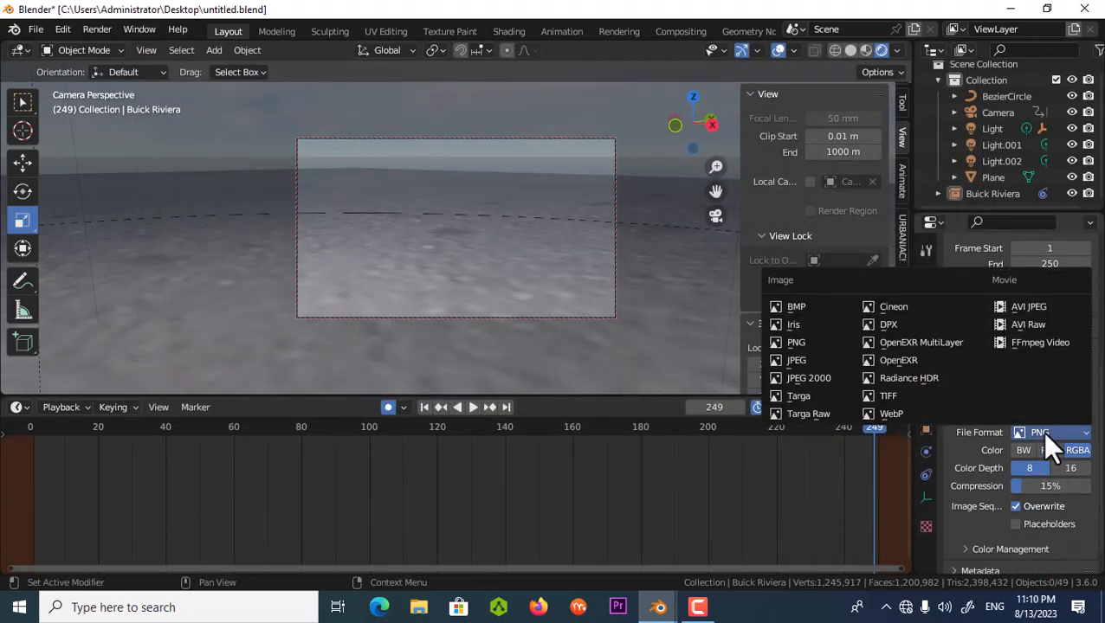
{"action": "left_click", "coordinate": [1023, 306]}
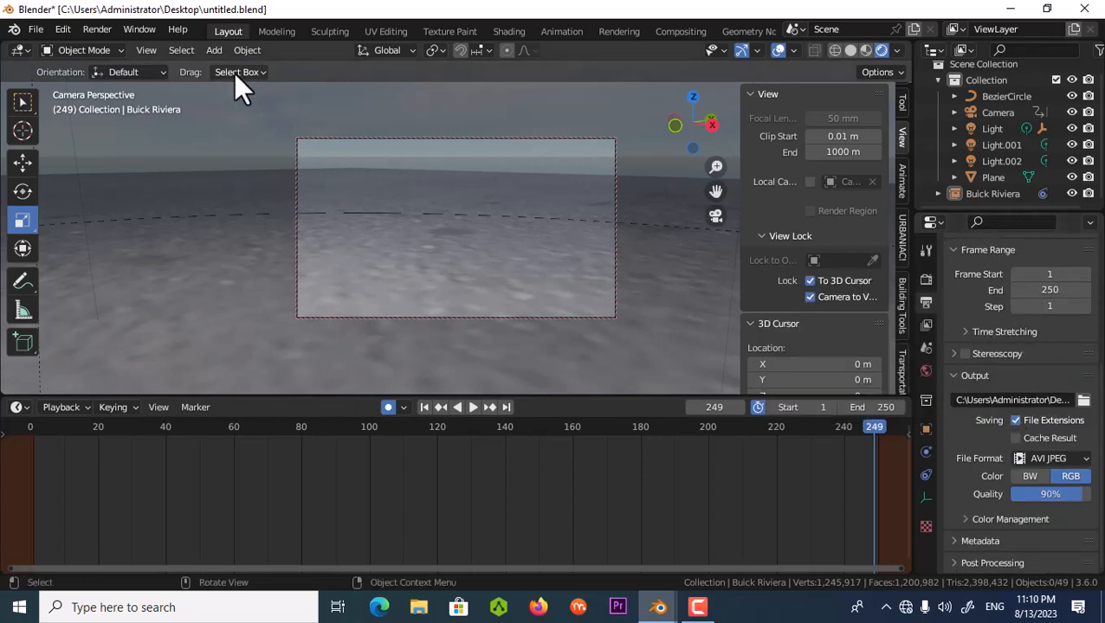
- Render the full animation, close the render window and return to the Windows desktop
{"action": "left_click", "coordinate": [94, 31]}
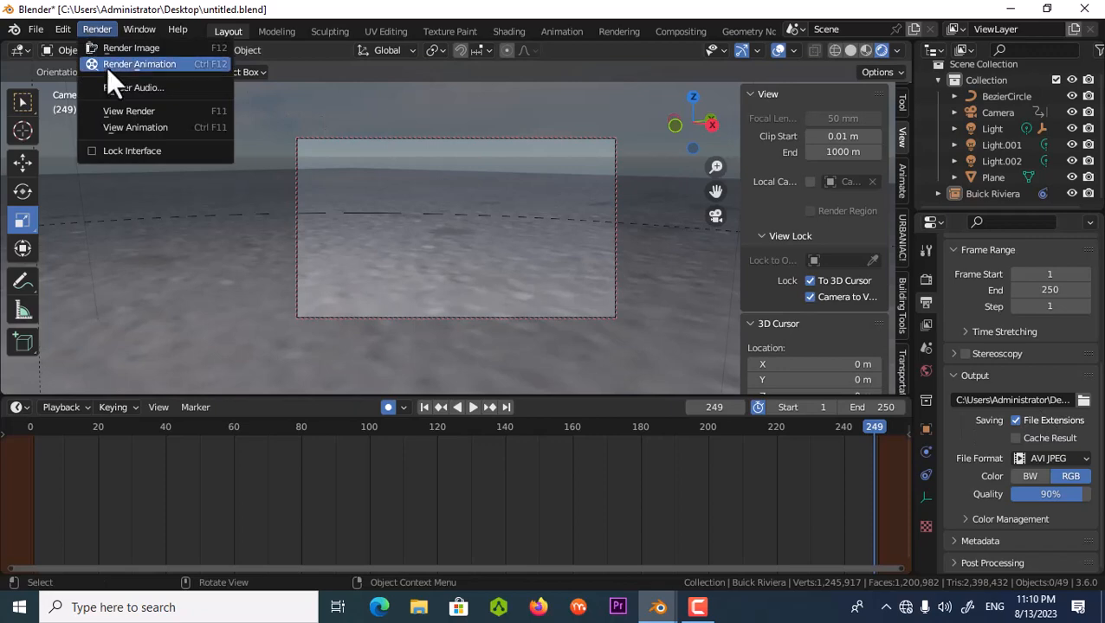
{"action": "left_click", "coordinate": [112, 69]}
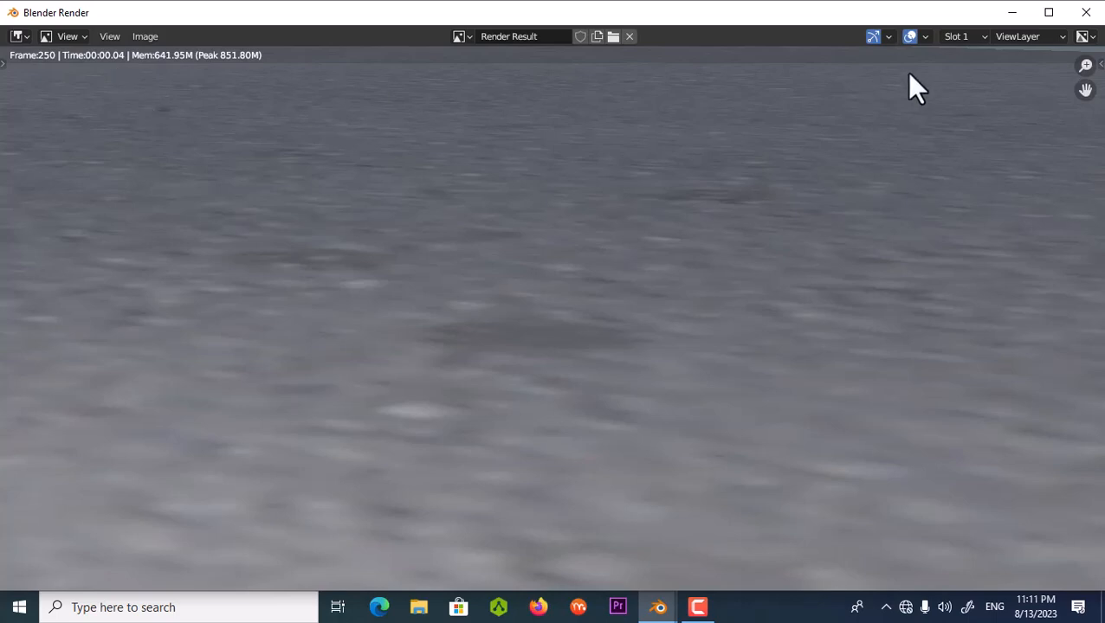
{"action": "left_click", "coordinate": [1086, 13]}
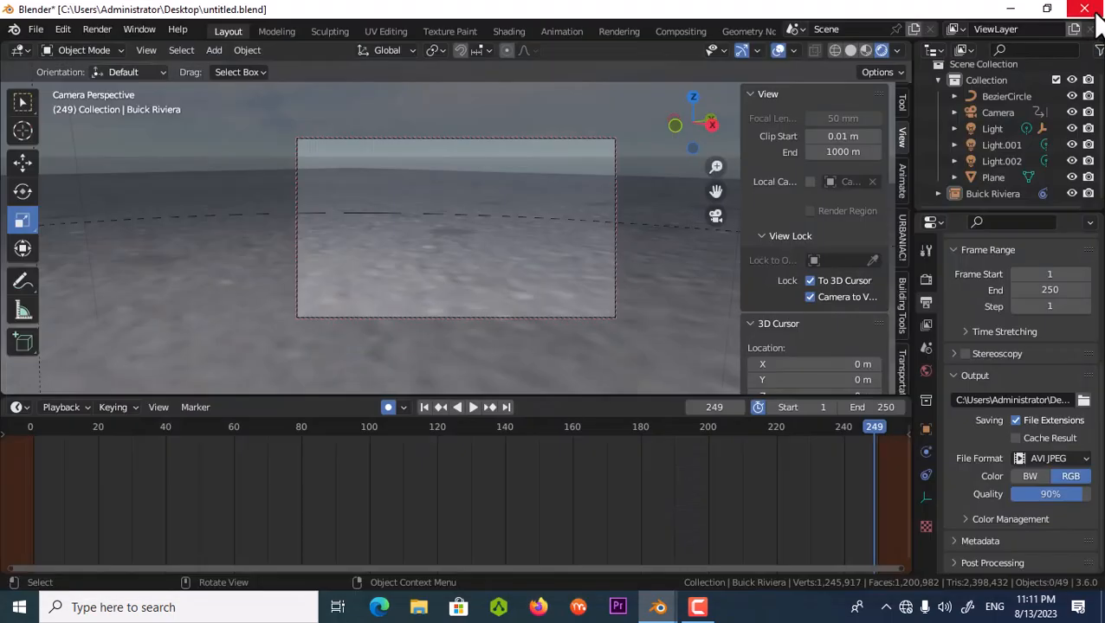
{"action": "left_click", "coordinate": [1011, 7]}
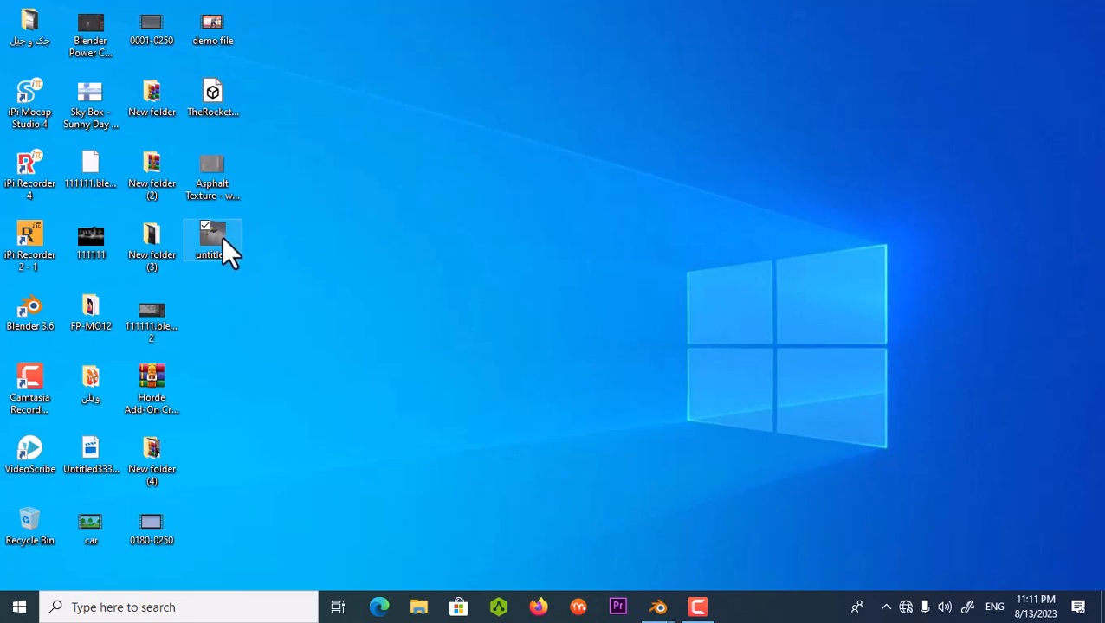
{"action": "left_click", "coordinate": [151, 319]}
{"action": "double_click", "coordinate": [151, 322]}
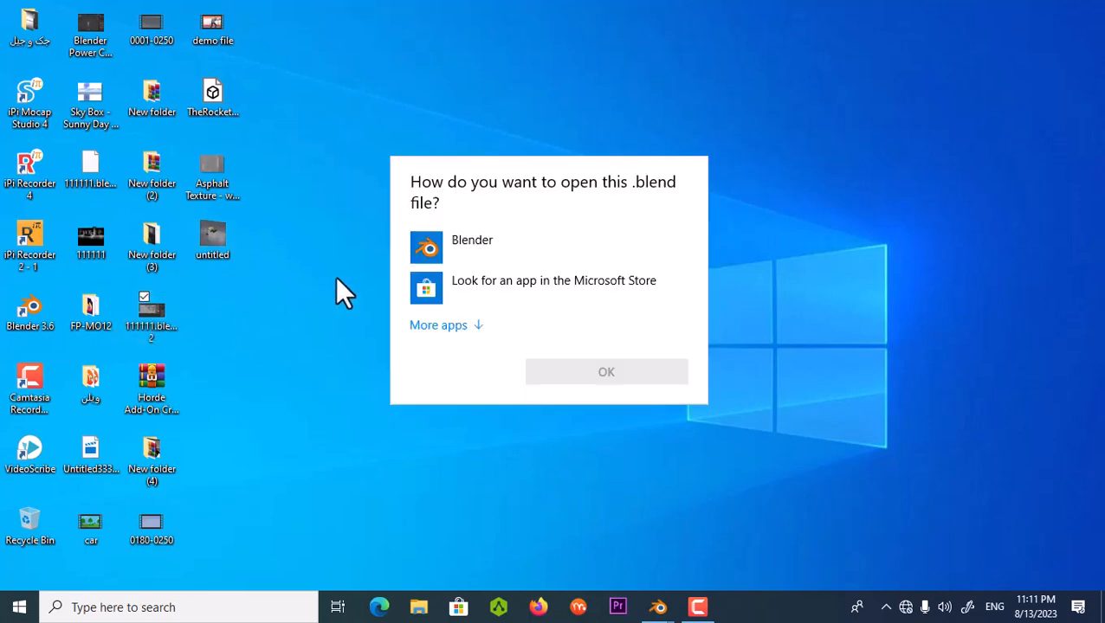
{"action": "left_click", "coordinate": [573, 421]}
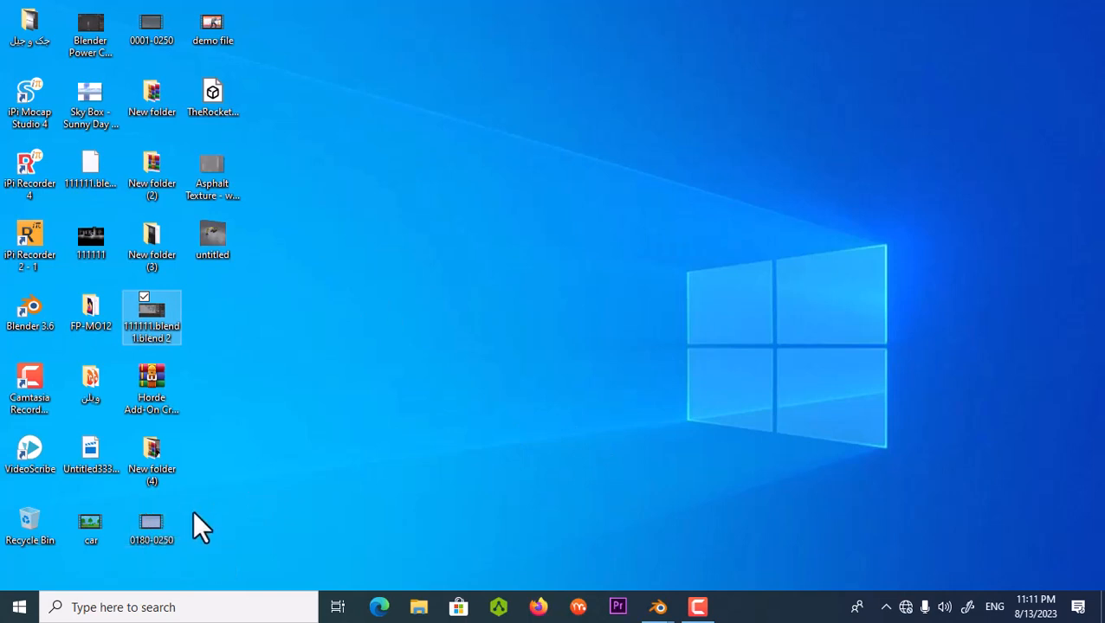
- Open the rendered video 0001-0250 from the desktop, play it back and close the player
{"action": "double_click", "coordinate": [151, 17]}
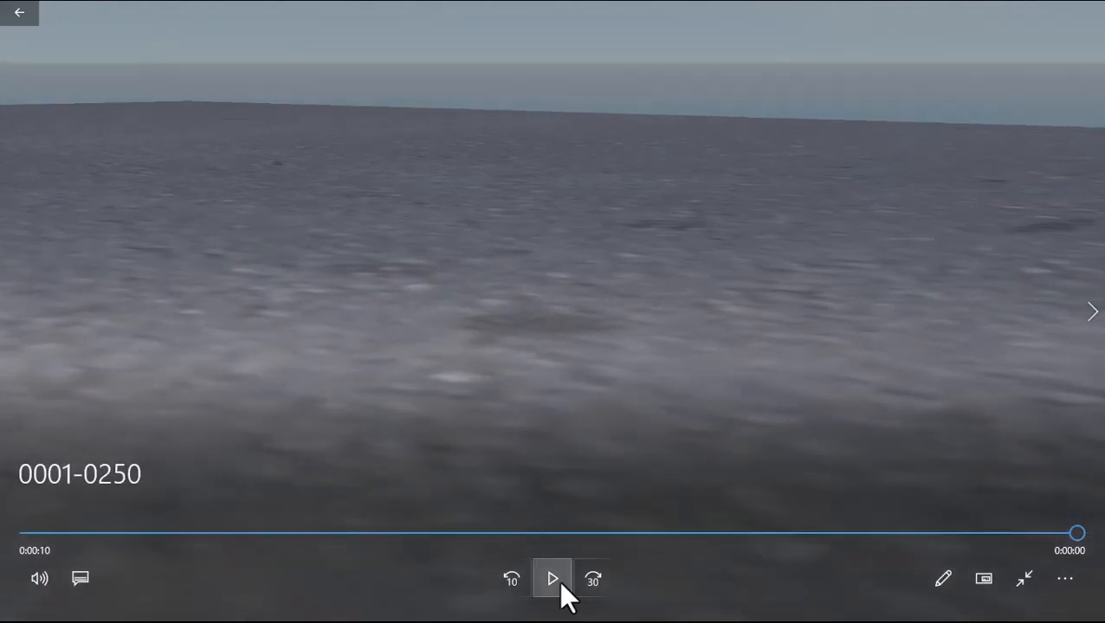
{"action": "left_click", "coordinate": [554, 579]}
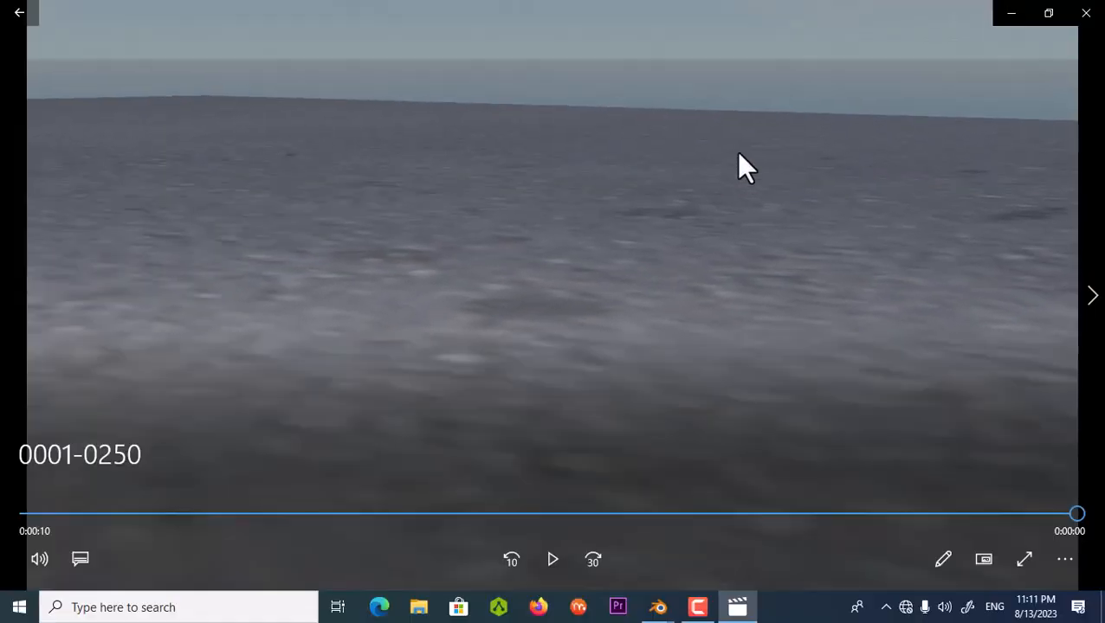
{"action": "left_click", "coordinate": [1086, 12]}
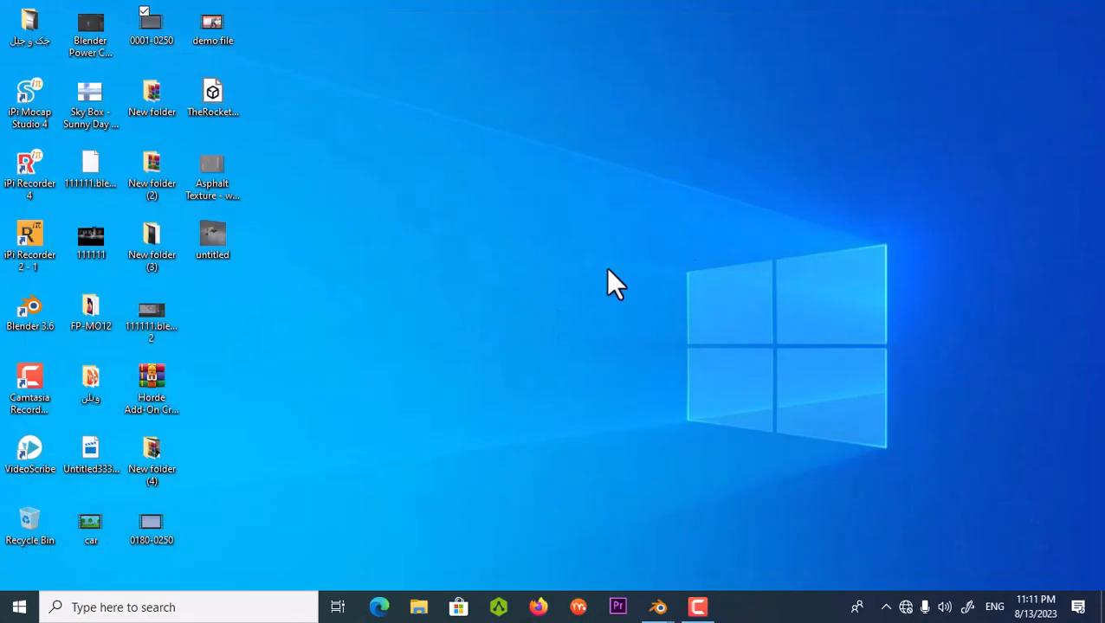
{"action": "left_click", "coordinate": [697, 613]}
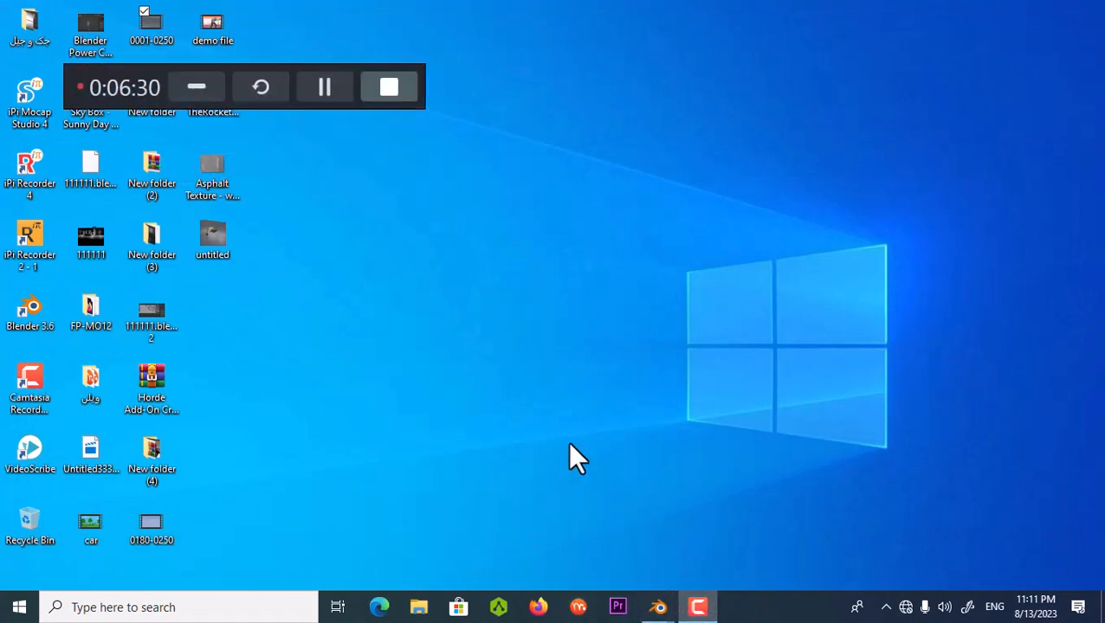